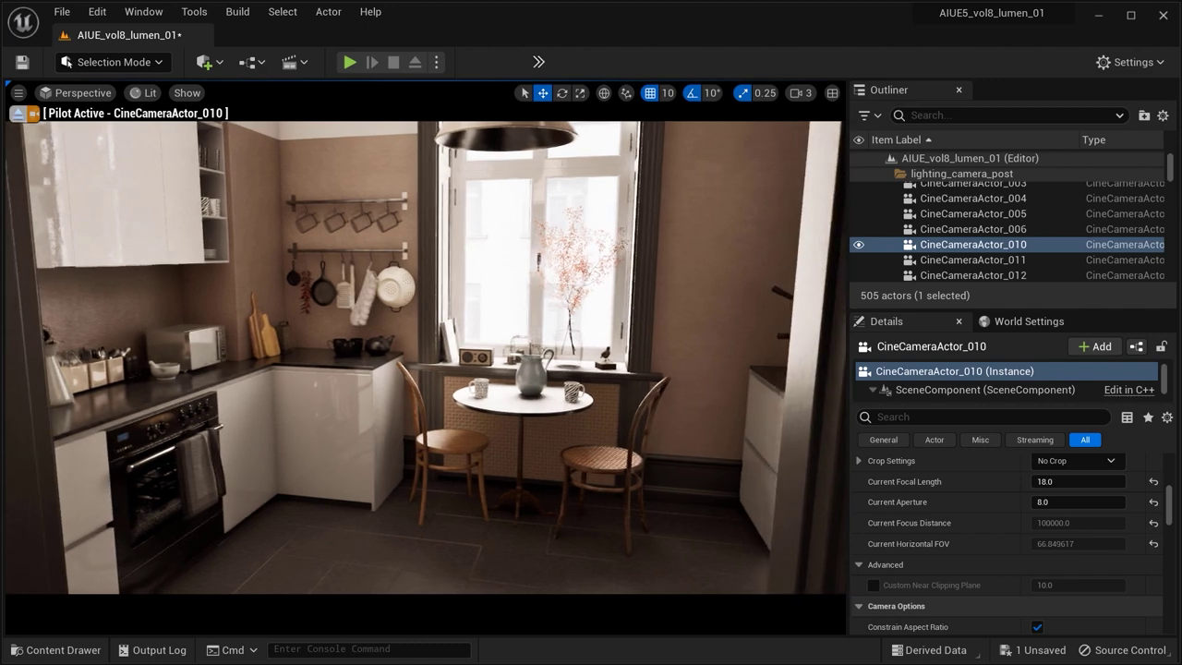
middle_click_drag(652, 352, 652, 352)
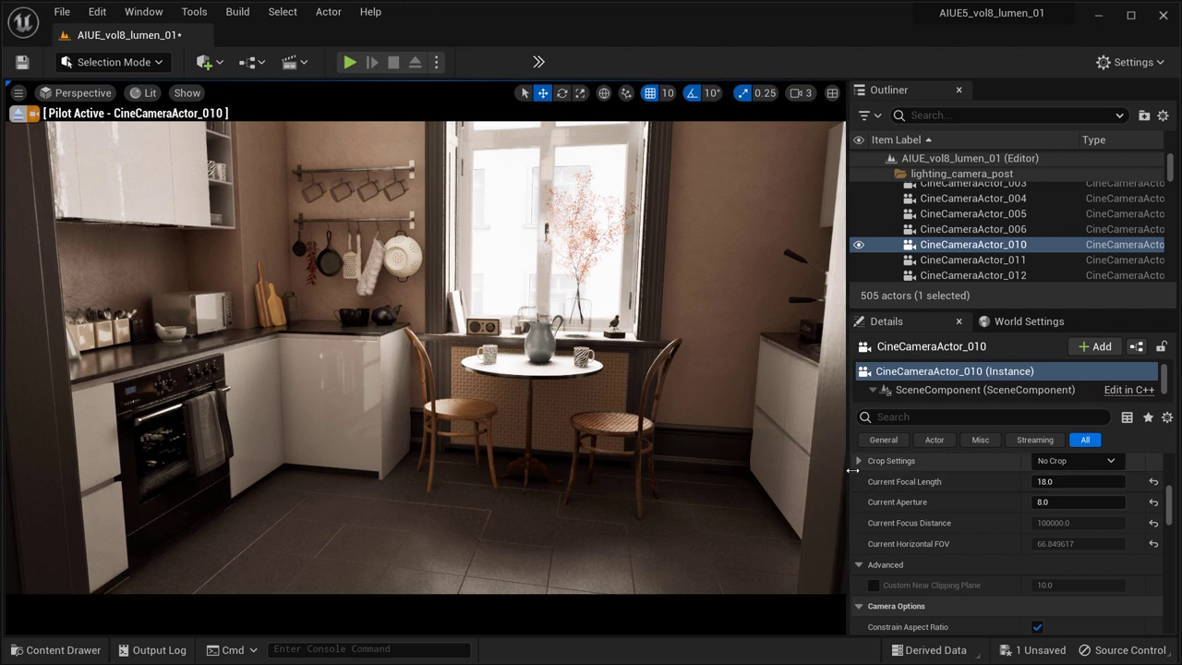
scroll(882, 490, "up", 6)
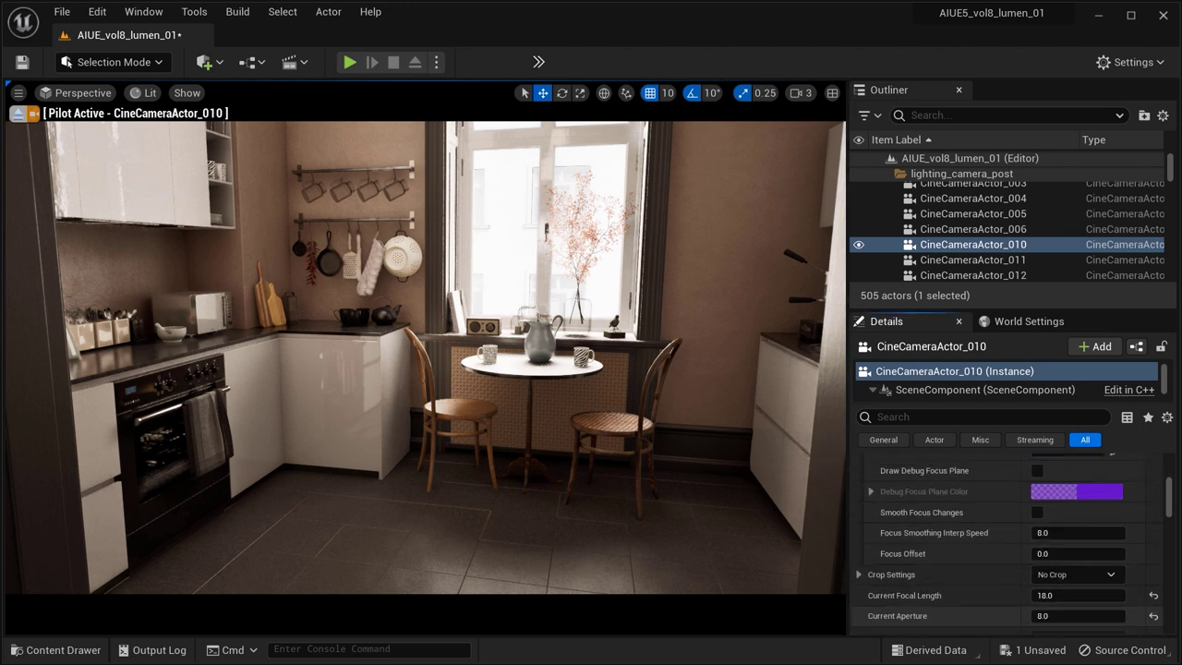
scroll(882, 490, "up", 3)
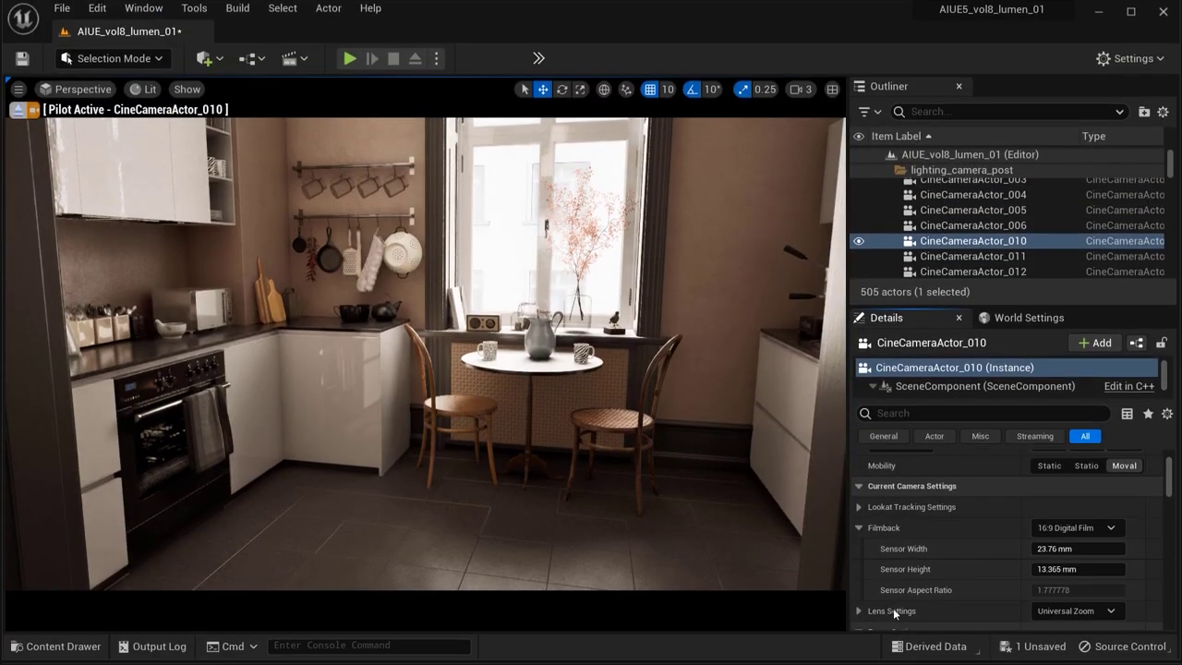
right_click(968, 249)
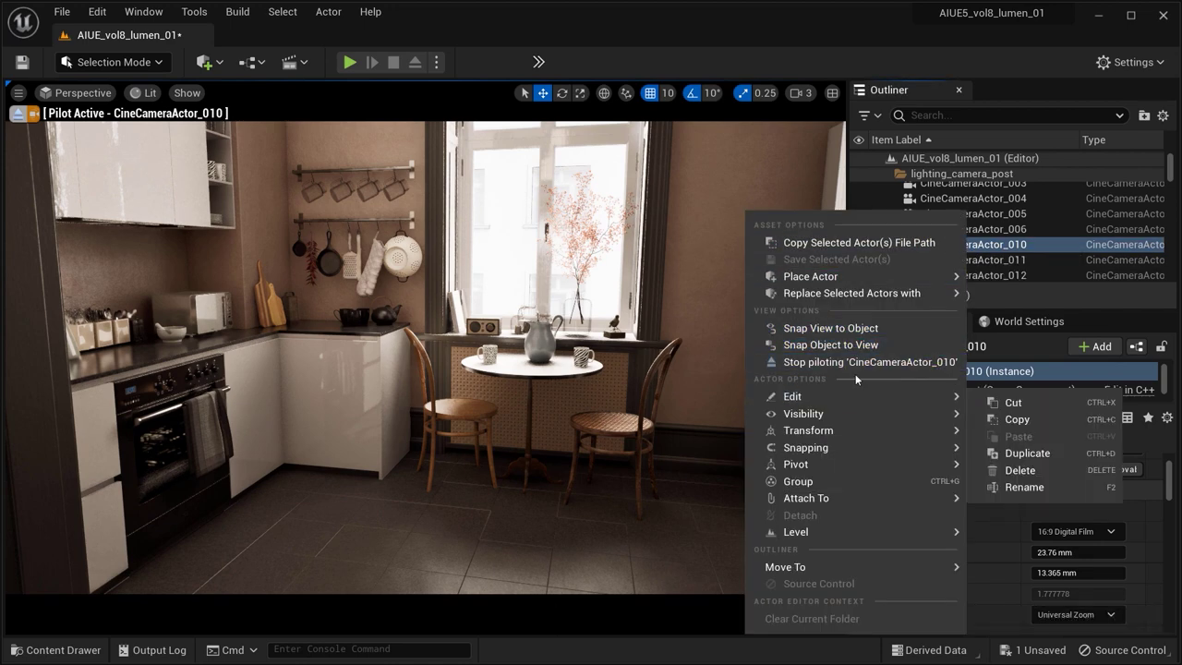
middle_click_drag(651, 386, 635, 398)
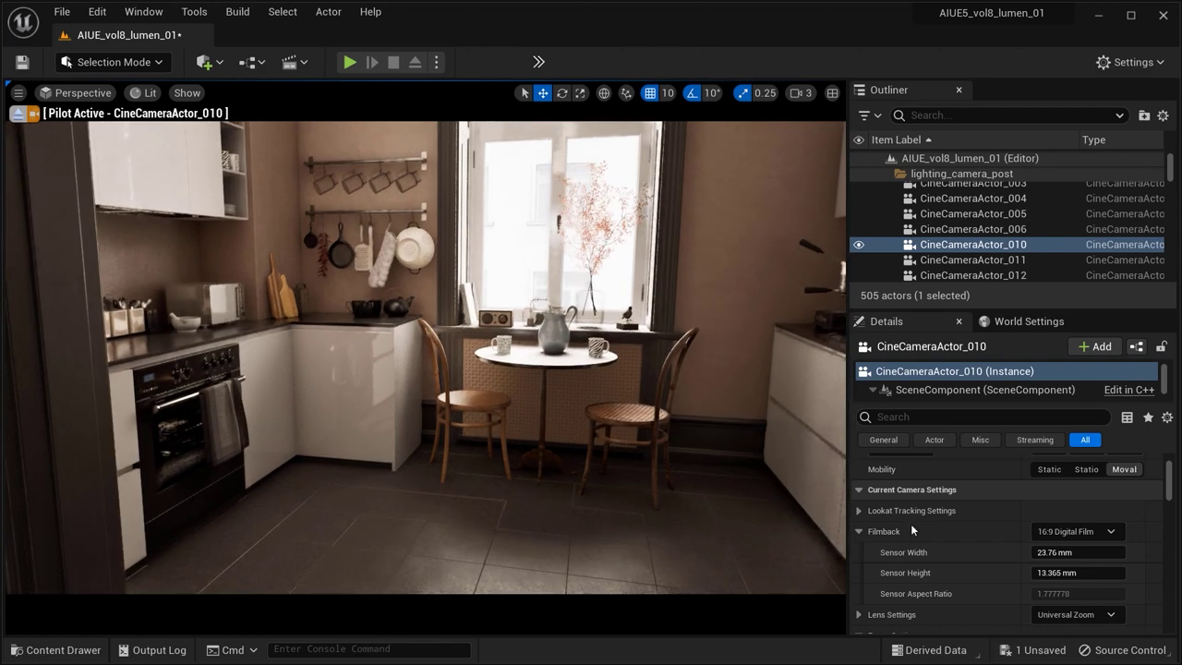
- Set the exposure metering mode to Manual in the post-process lens settings of CineCameraActor_010
scroll(911, 531, "down", 5)
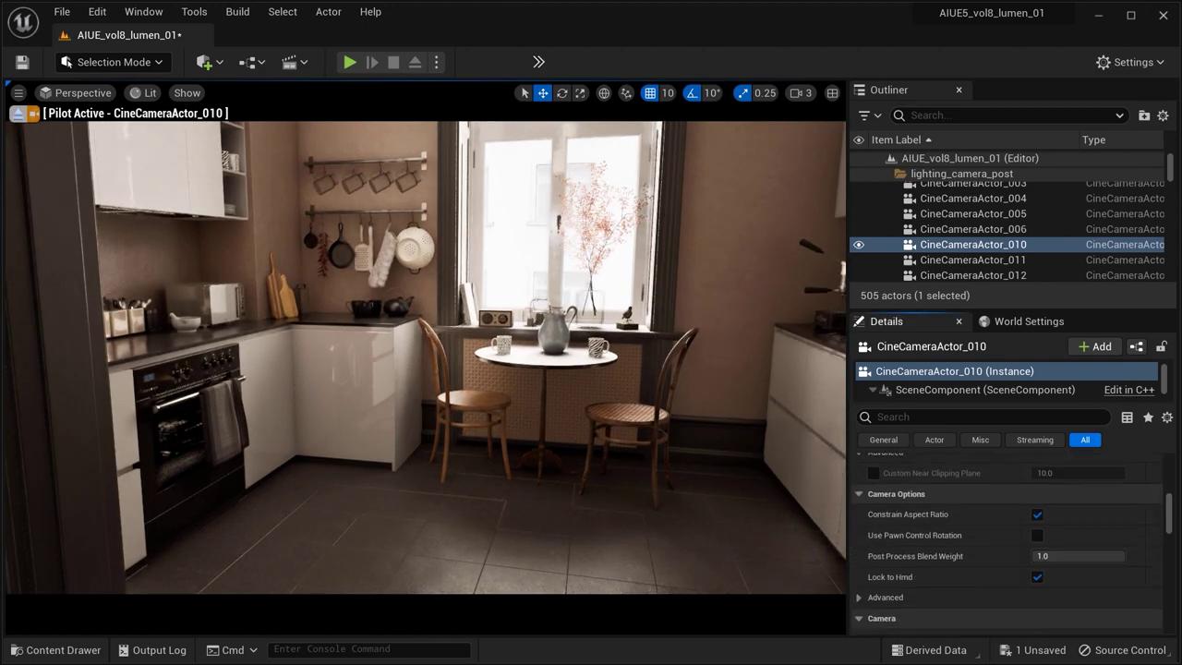
scroll(1007, 545, "down", 5)
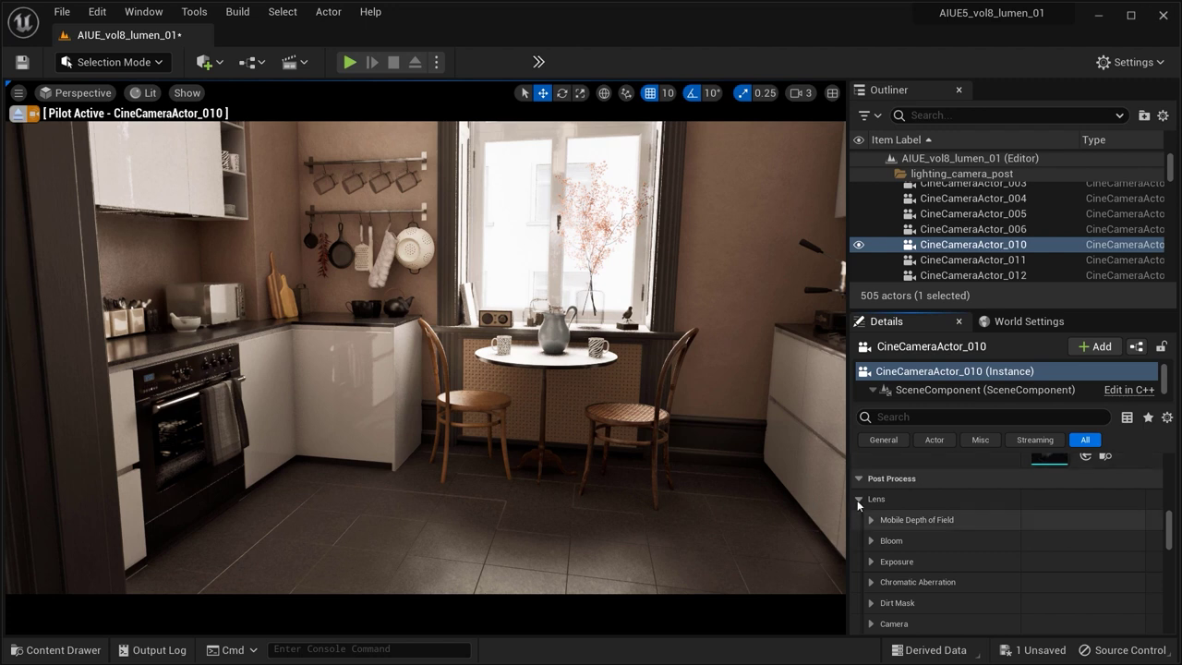
scroll(864, 506, "down", 2)
scroll(874, 501, "up", 1)
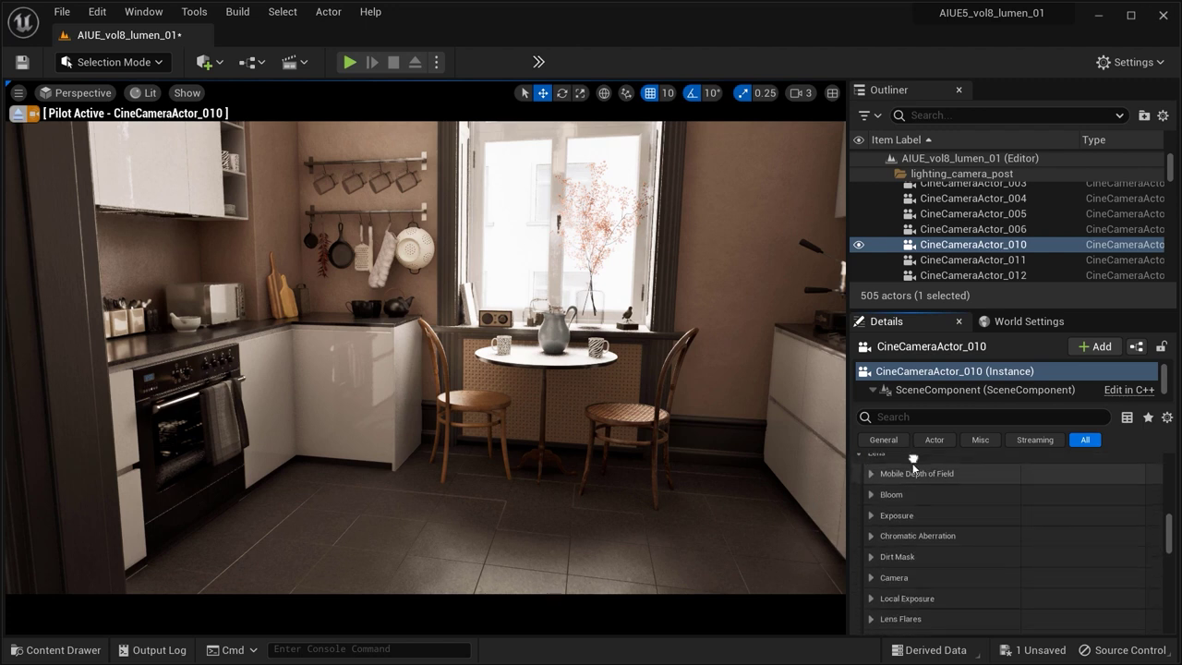
left_click(869, 515)
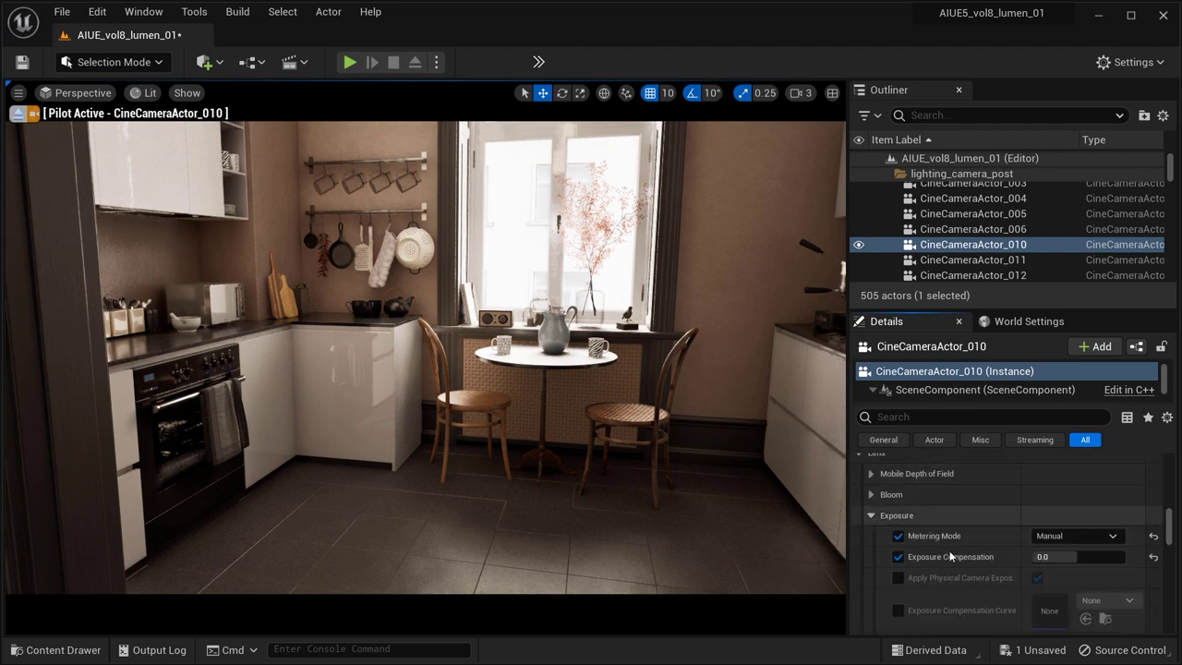
scroll(933, 515, "down", 1)
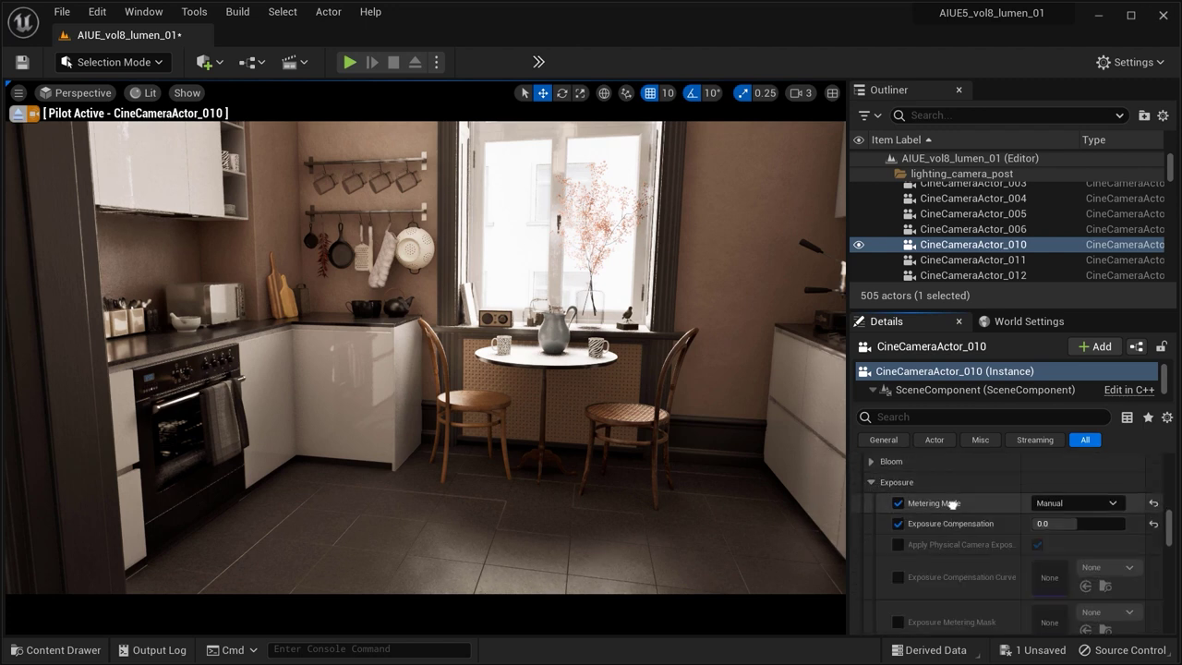
left_click(1041, 503)
left_click(1042, 551)
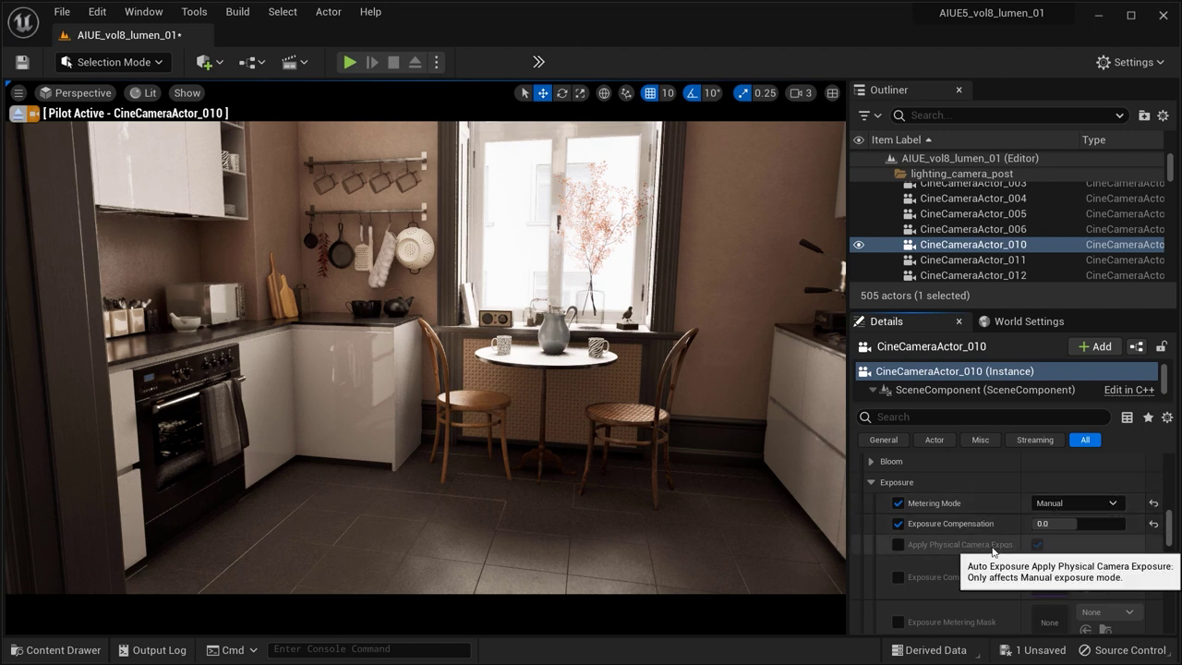
- Lower the ISO in the post-process camera settings to about 730 to darken the kitchen shot
scroll(964, 554, "down", 4)
scroll(887, 517, "down", 2)
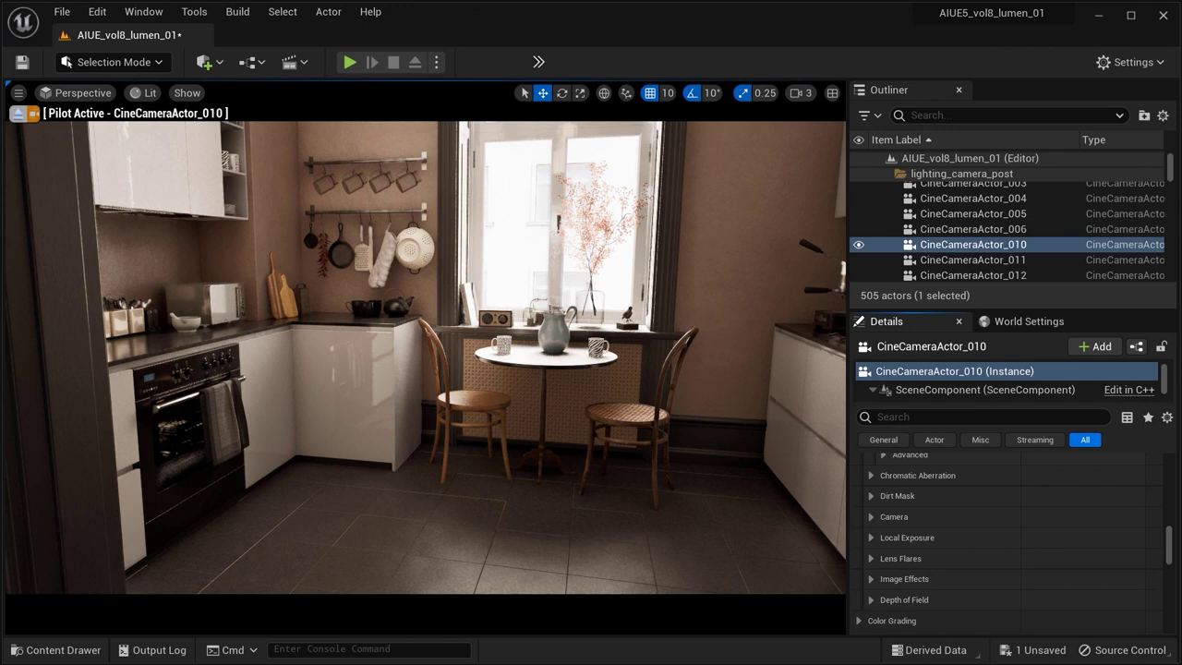
left_click(871, 515)
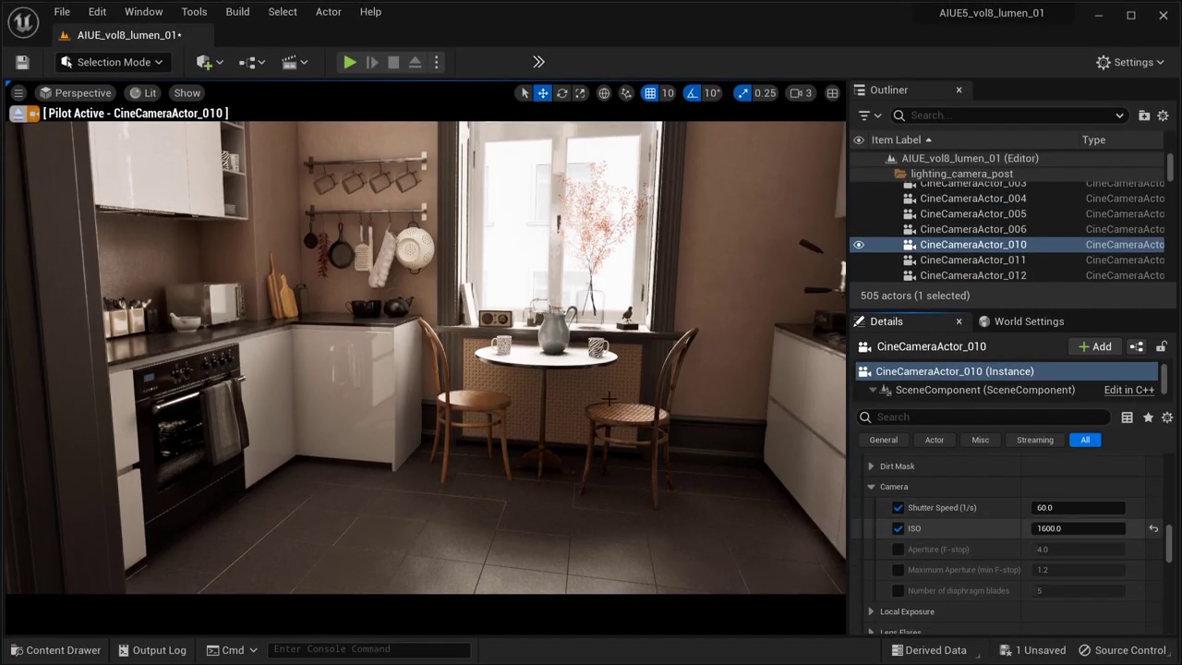
right_click_drag(609, 399, 605, 349)
mouse_move(1050, 528)
left_mouse_down()
mouse_move(1011, 529)
mouse_move(1106, 528)
mouse_move(1063, 528)
left_mouse_up()
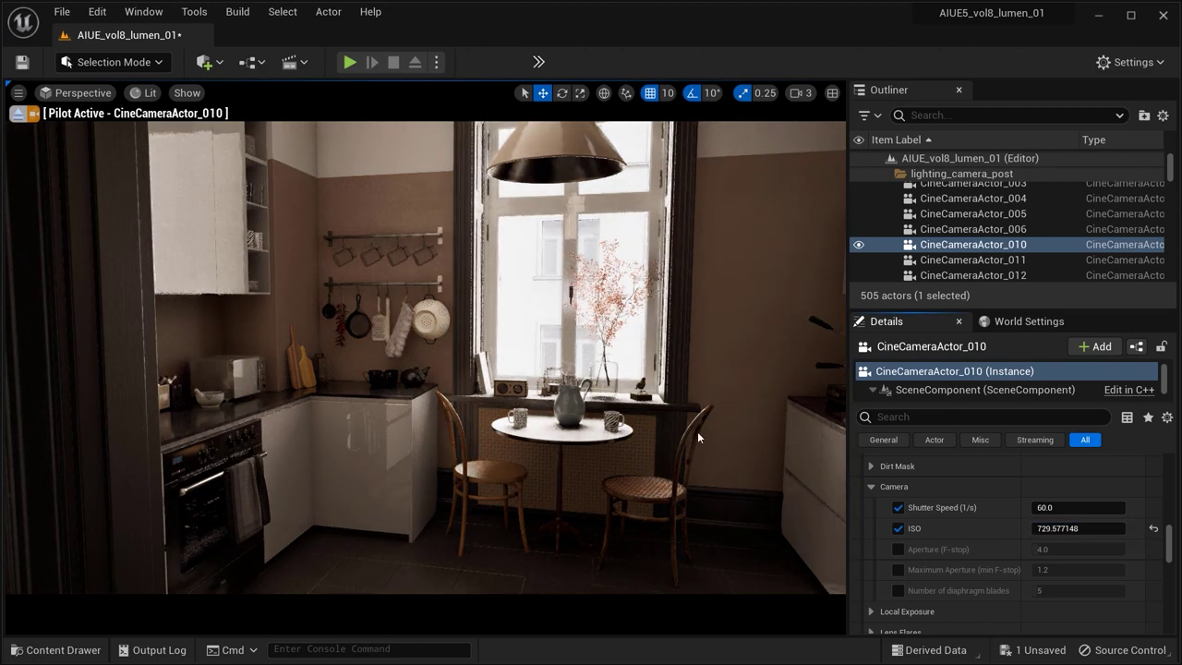
- Try slower shutter speeds of 30, 15 and 8 to brighten the shot
mouse_move(425, 357)
right_mouse_down()
mouse_move(435, 380)
mouse_move(407, 369)
mouse_move(425, 379)
right_mouse_up()
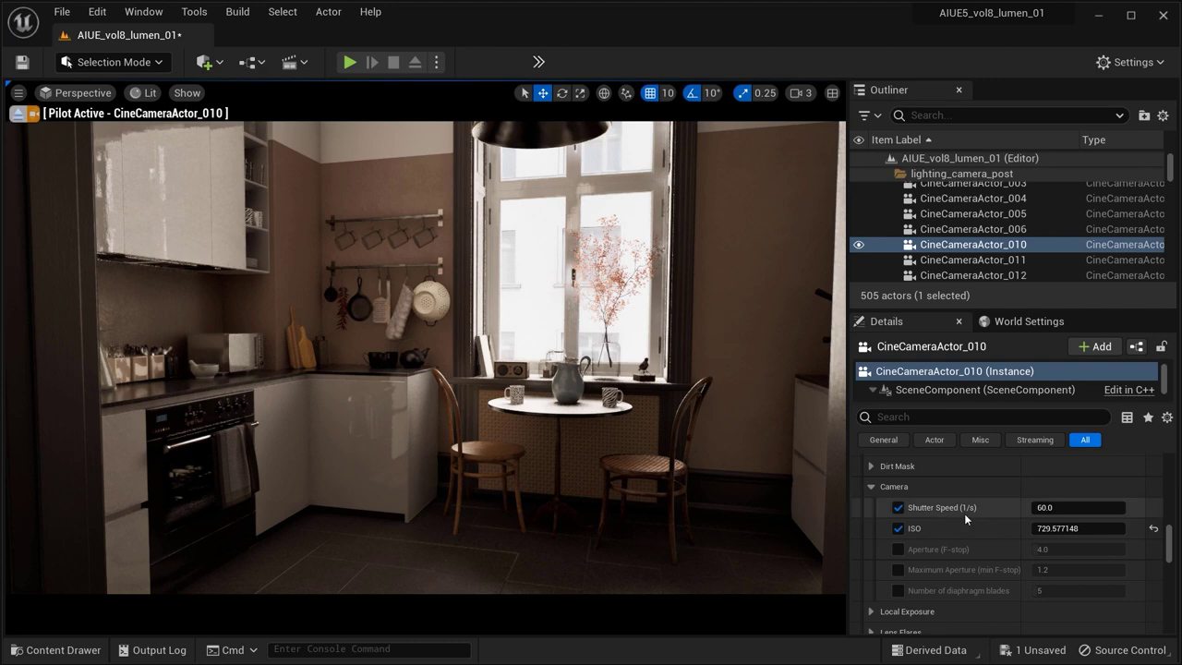
left_click(1044, 507)
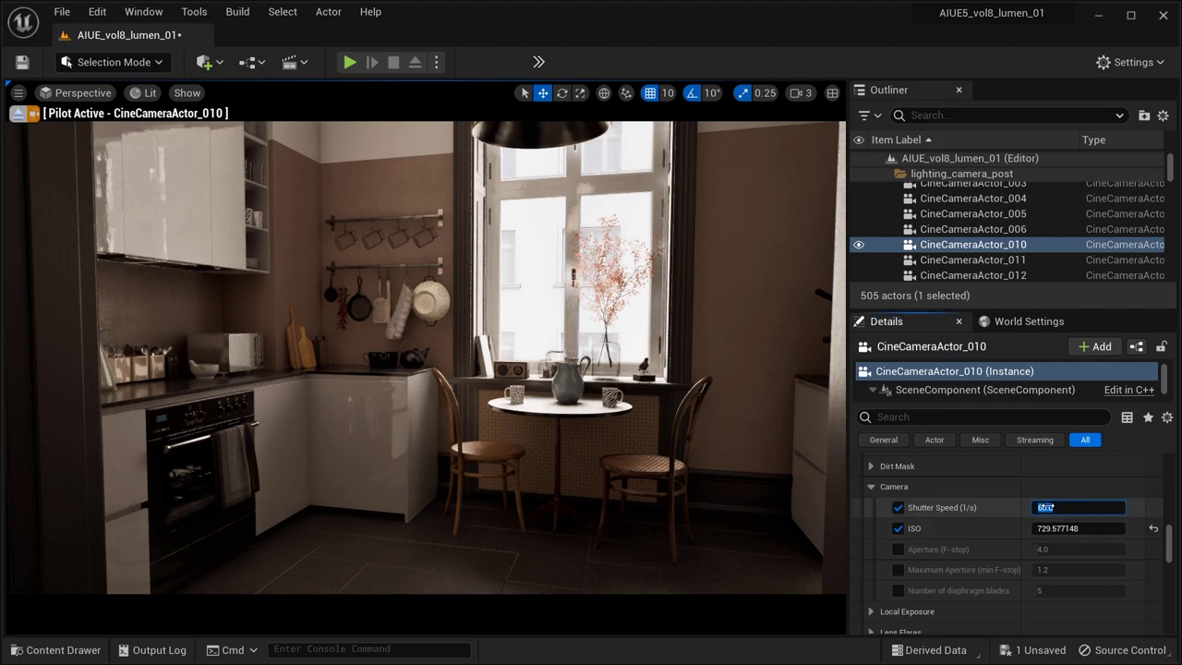
type("30")
key("Return")
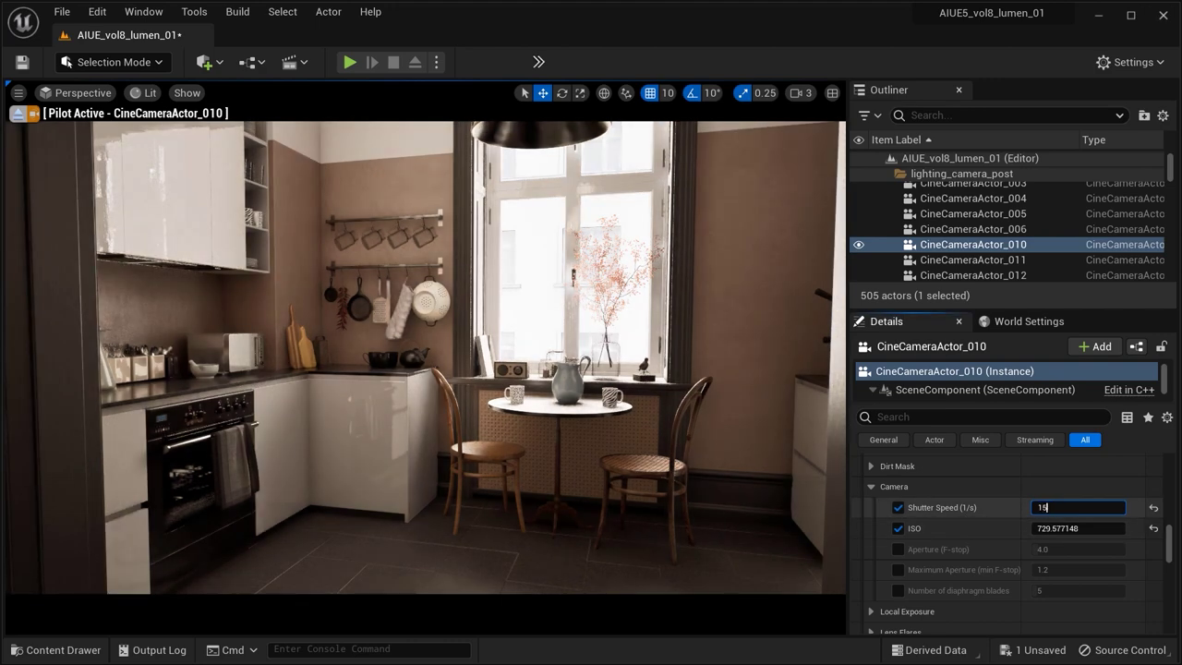
key("Return")
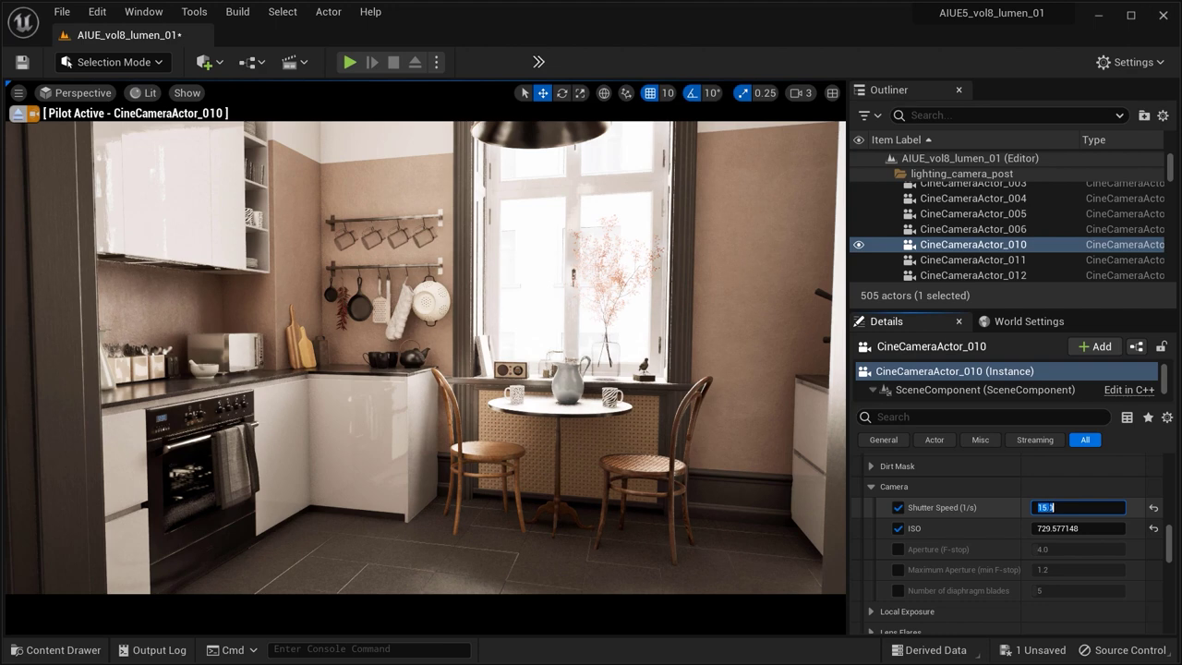
type("8")
key("Return")
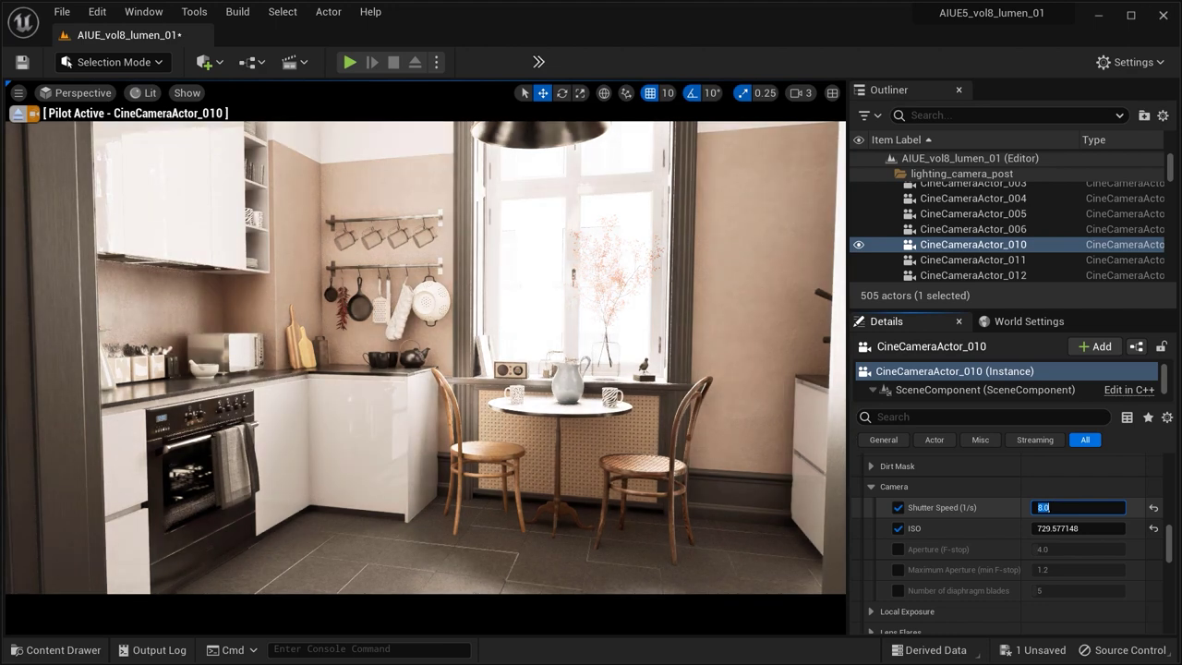
- Test faster shutter speeds of 120 and 240 and return the shutter speed to 60
type("60")
key("Return")
type("120")
key("Return")
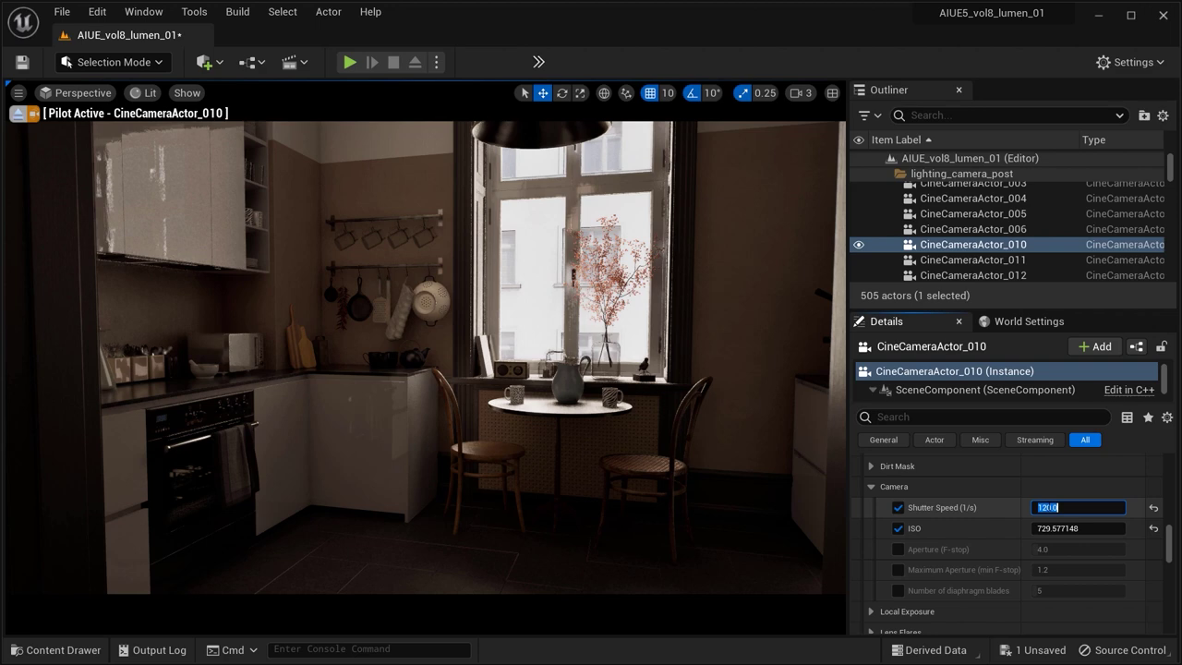
type("240")
key("Return")
type("120")
key("Return")
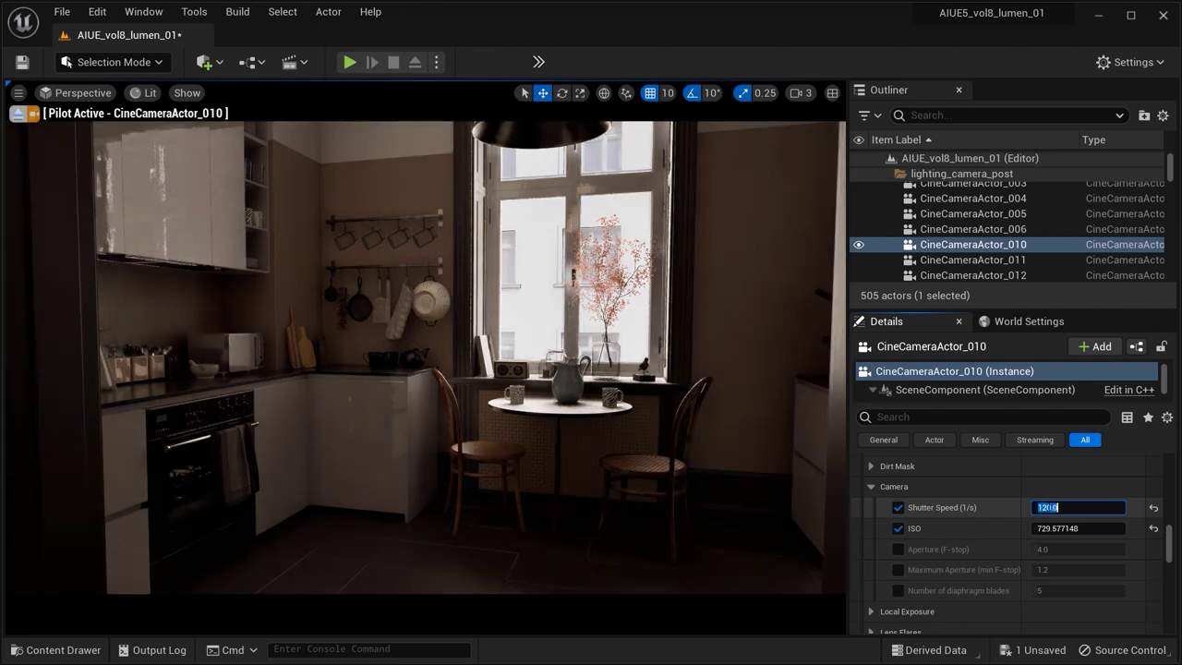
type("60")
key("Return")
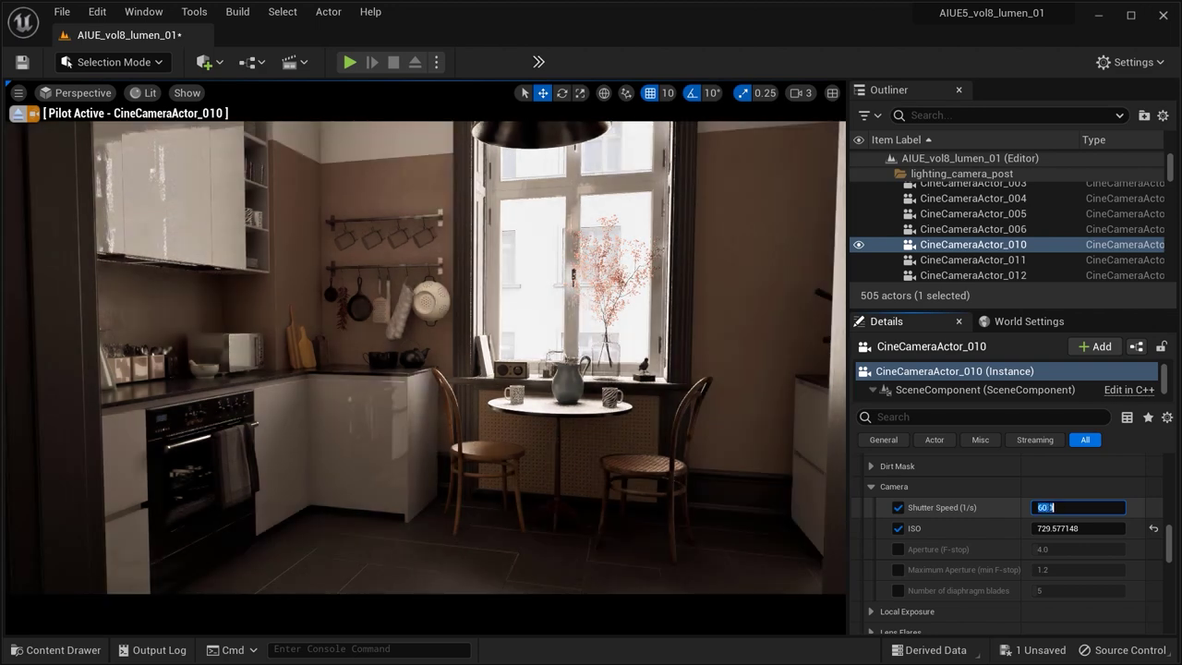
- Try opening the camera's current aperture to 2.8 to brighten the image
middle_click_drag(576, 414, 560, 387)
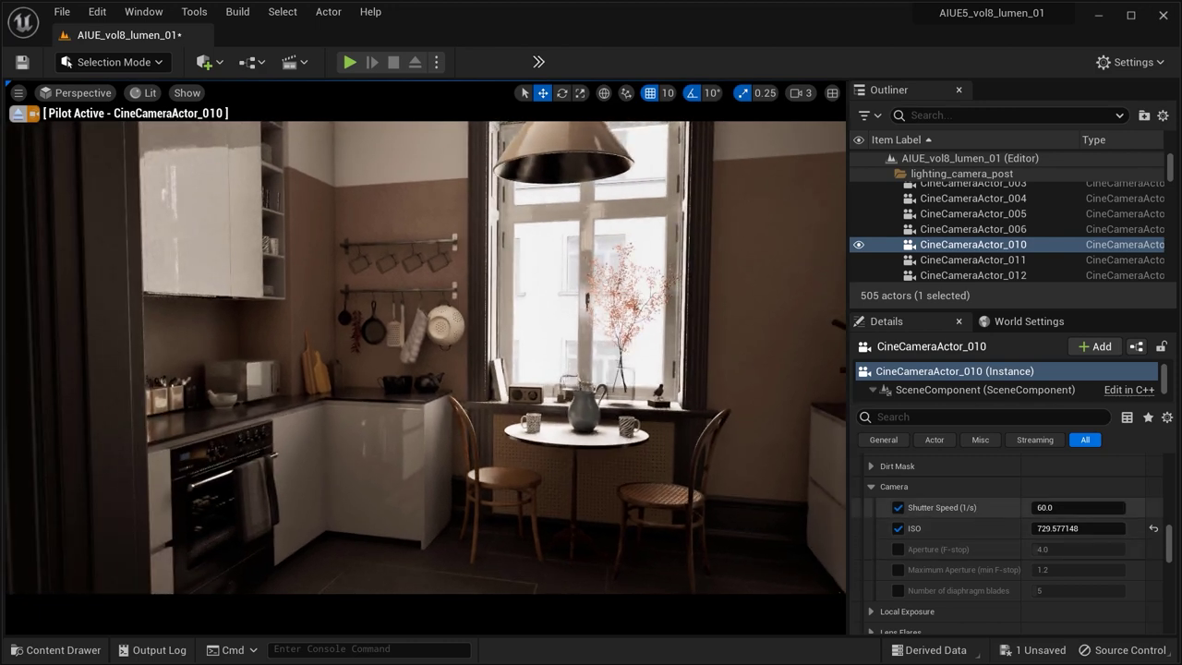
scroll(982, 517, "down", 10)
scroll(1012, 544, "up", 3)
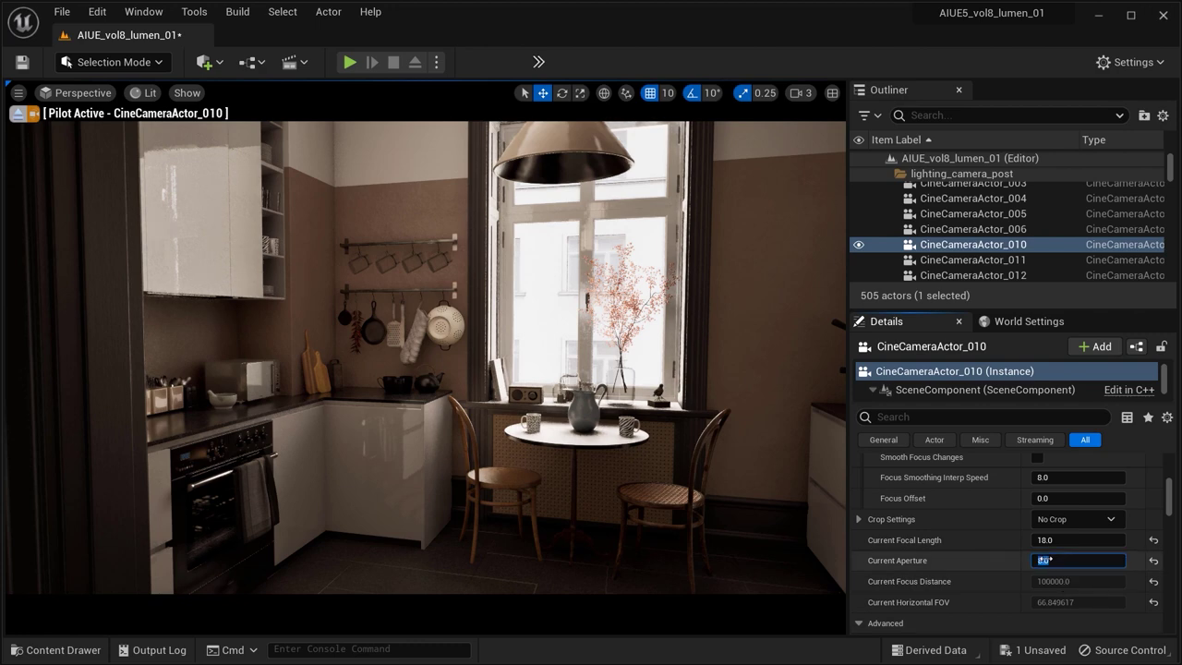
key("Return")
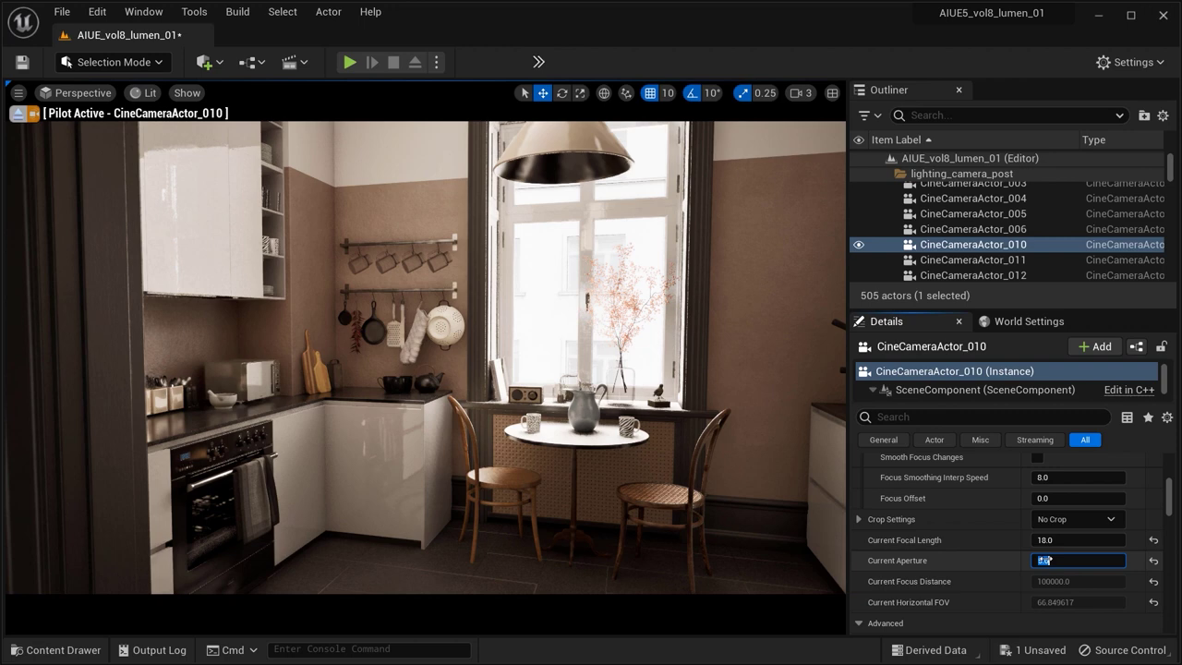
type("2.8")
key("Return")
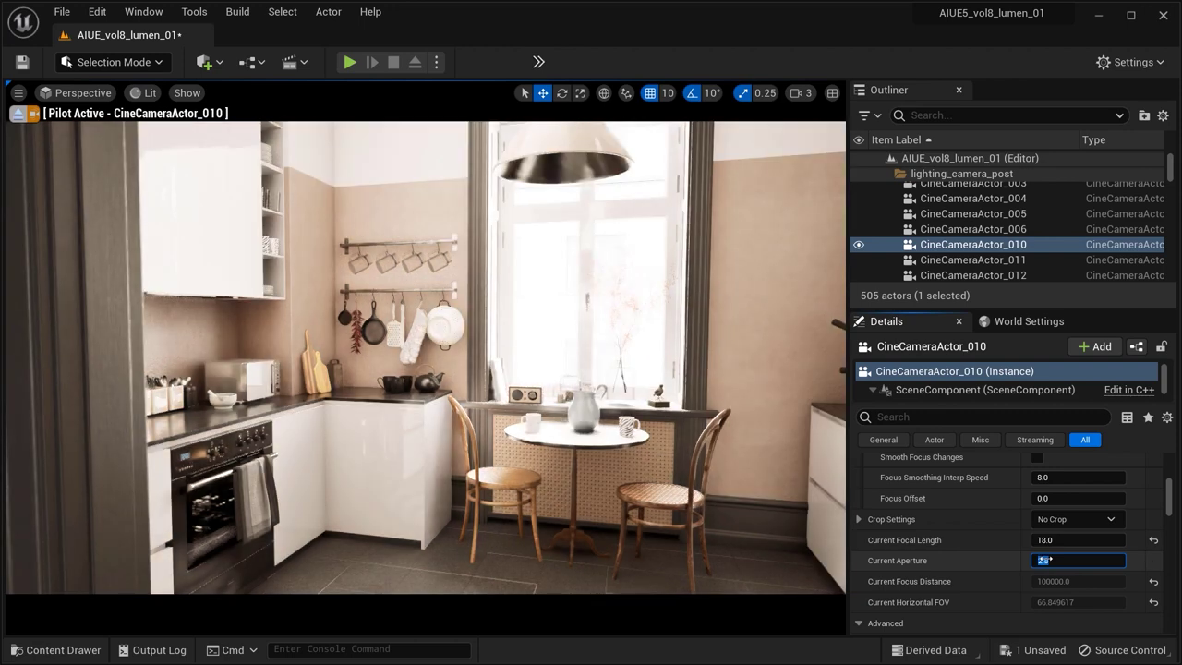
- Compare narrower apertures, including 8, and settle on a current aperture of 5.6
key("Return")
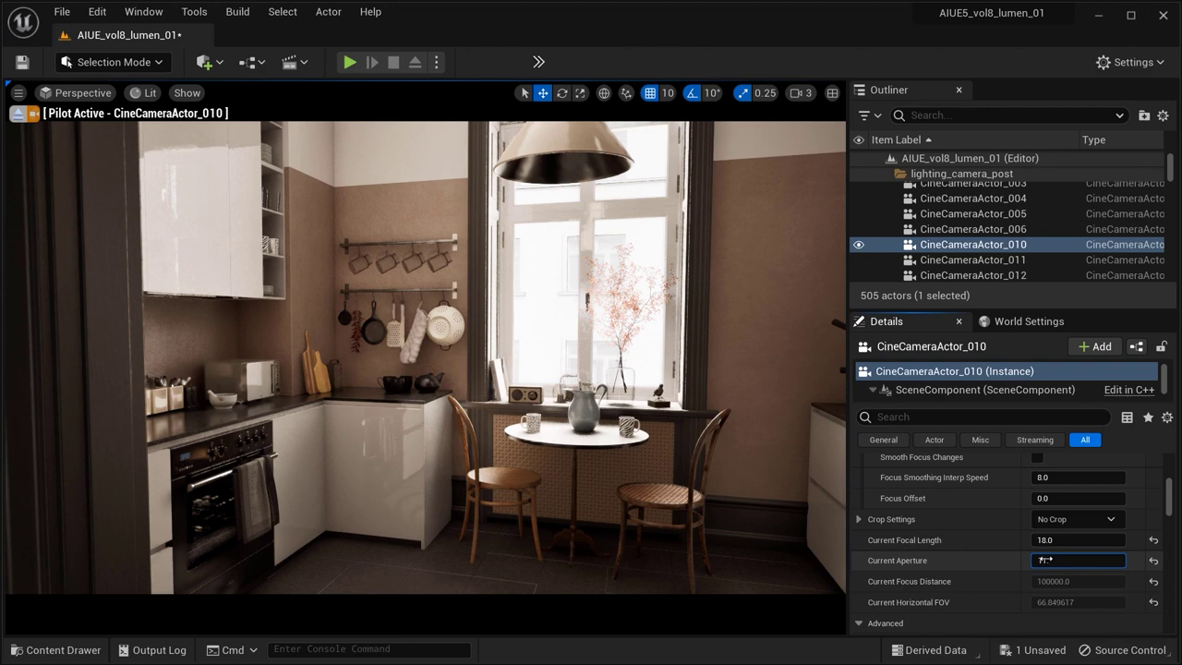
key("Return")
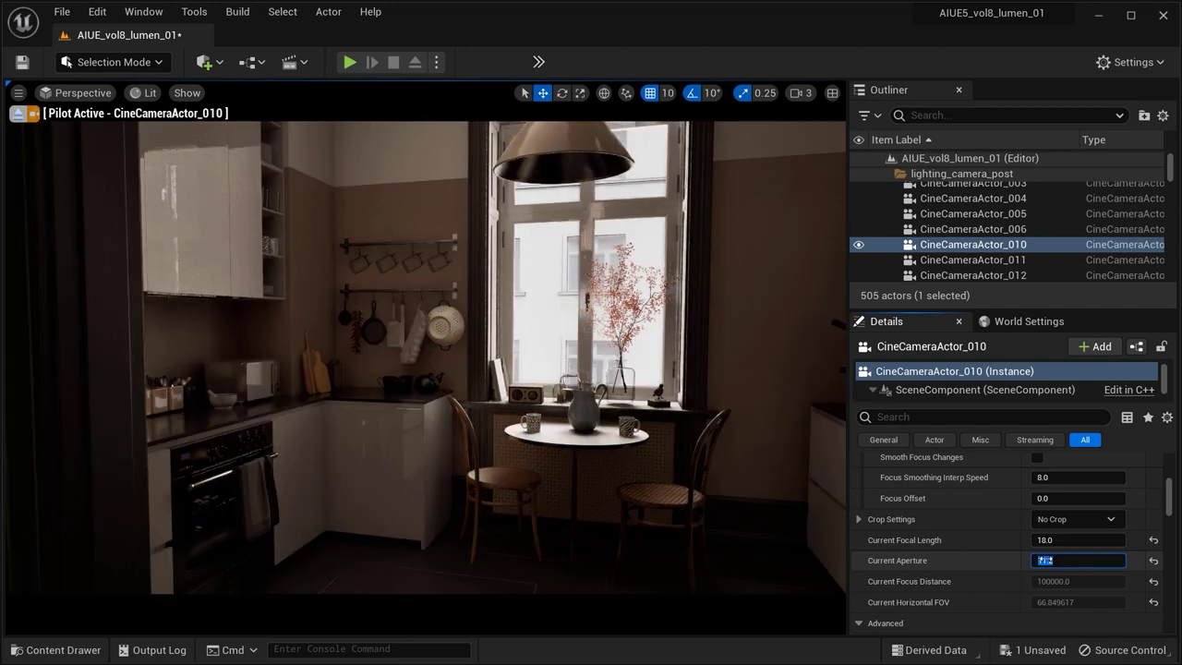
type("2.8")
key("Return")
type("8")
key("Return")
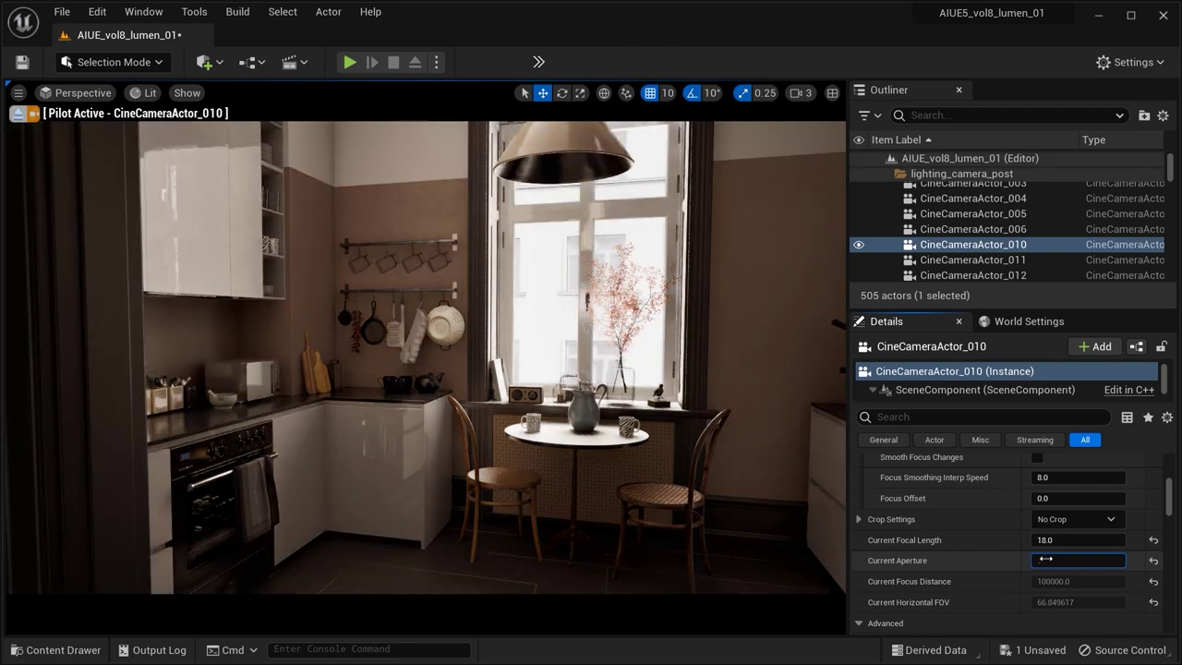
type("2.8")
key("Return")
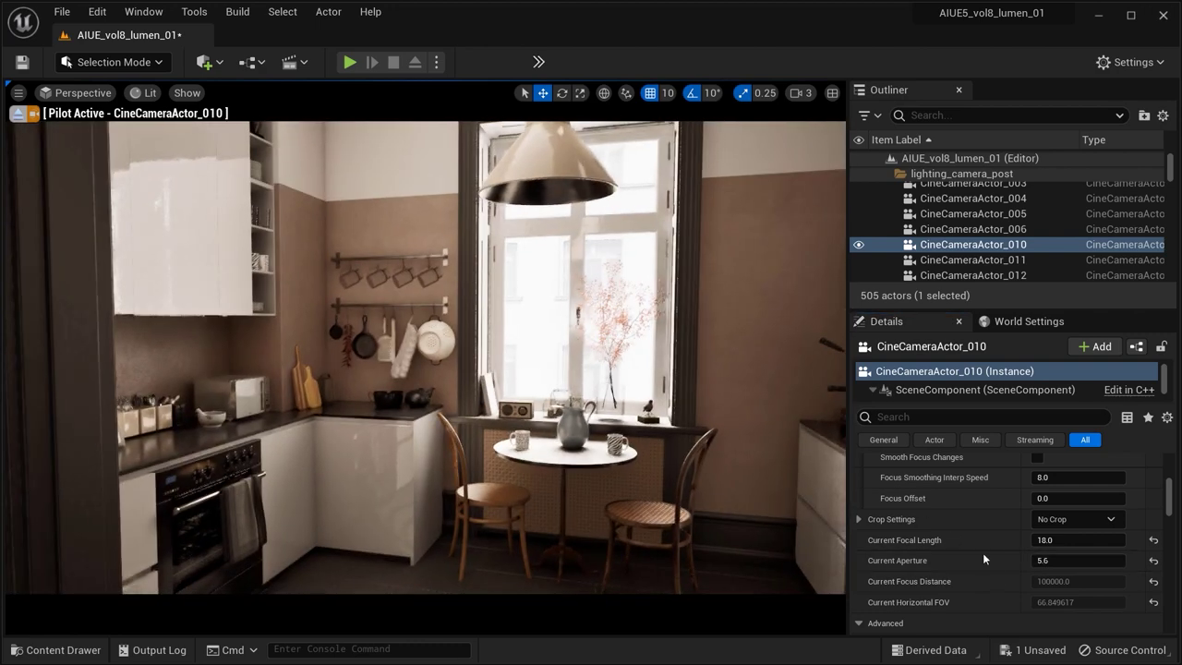
- Raise the exposure compensation first to 1 and finally to 2
scroll(984, 559, "down", 10)
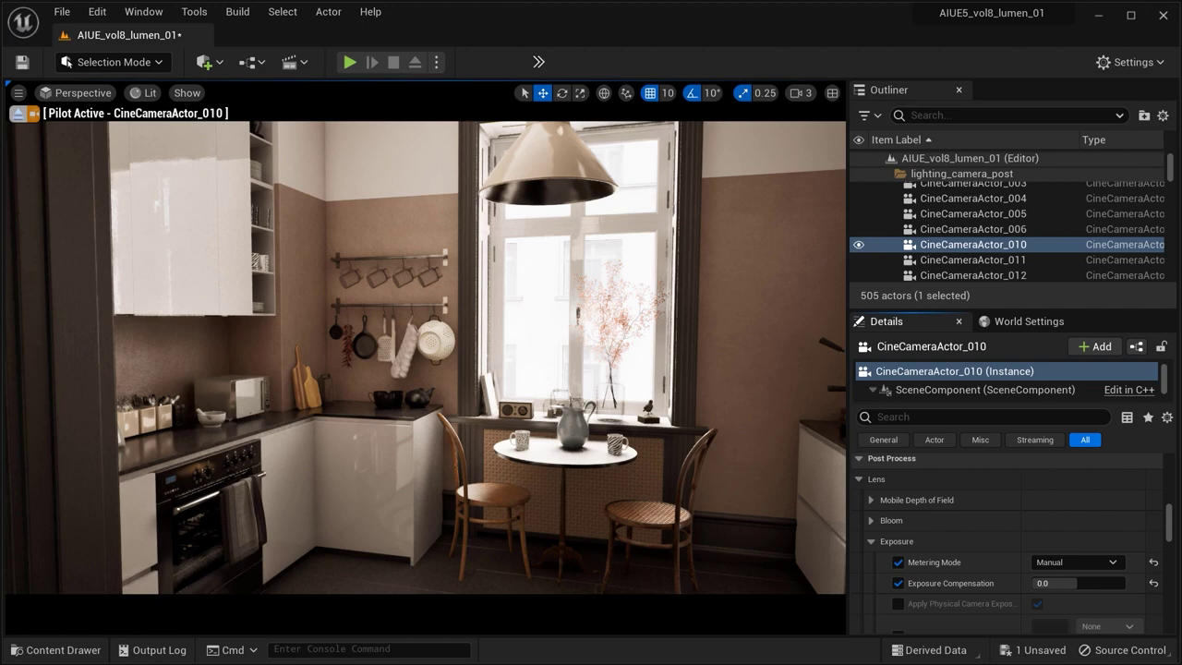
scroll(1007, 545, "down", 4)
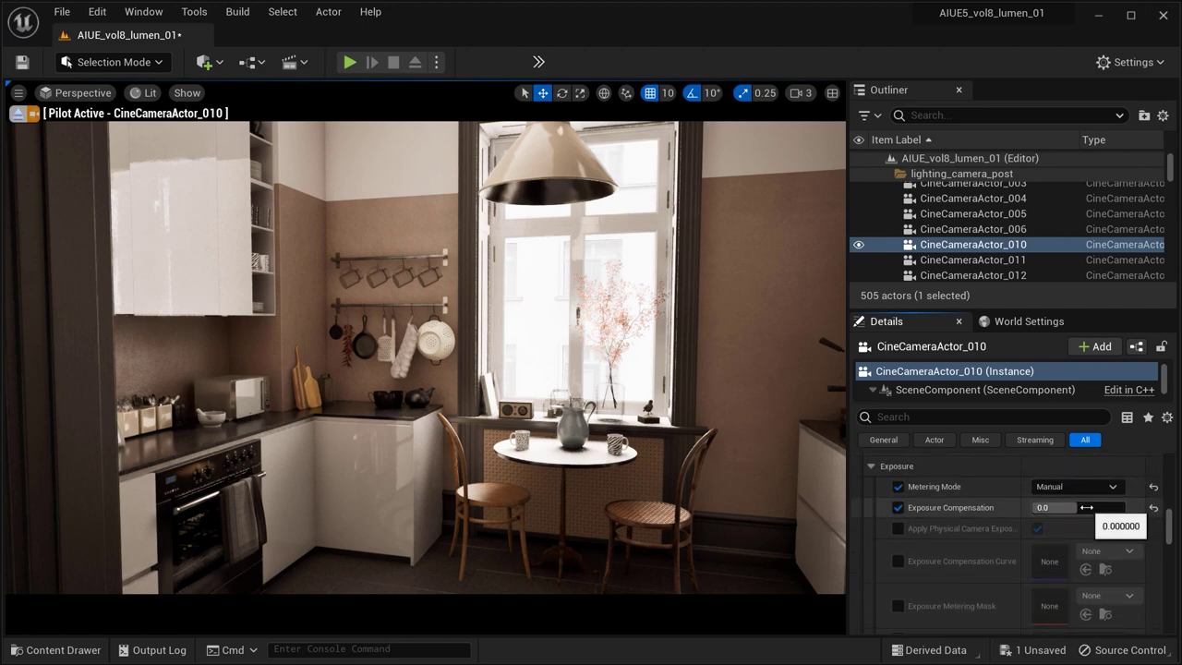
left_click(1085, 507)
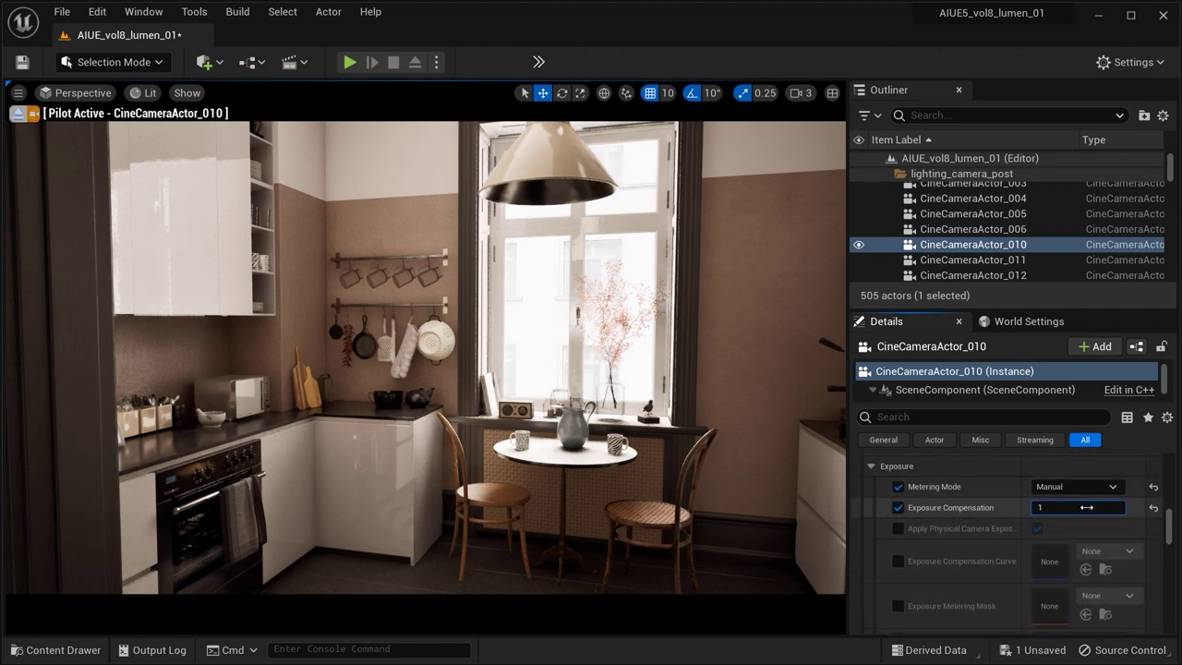
key("Return")
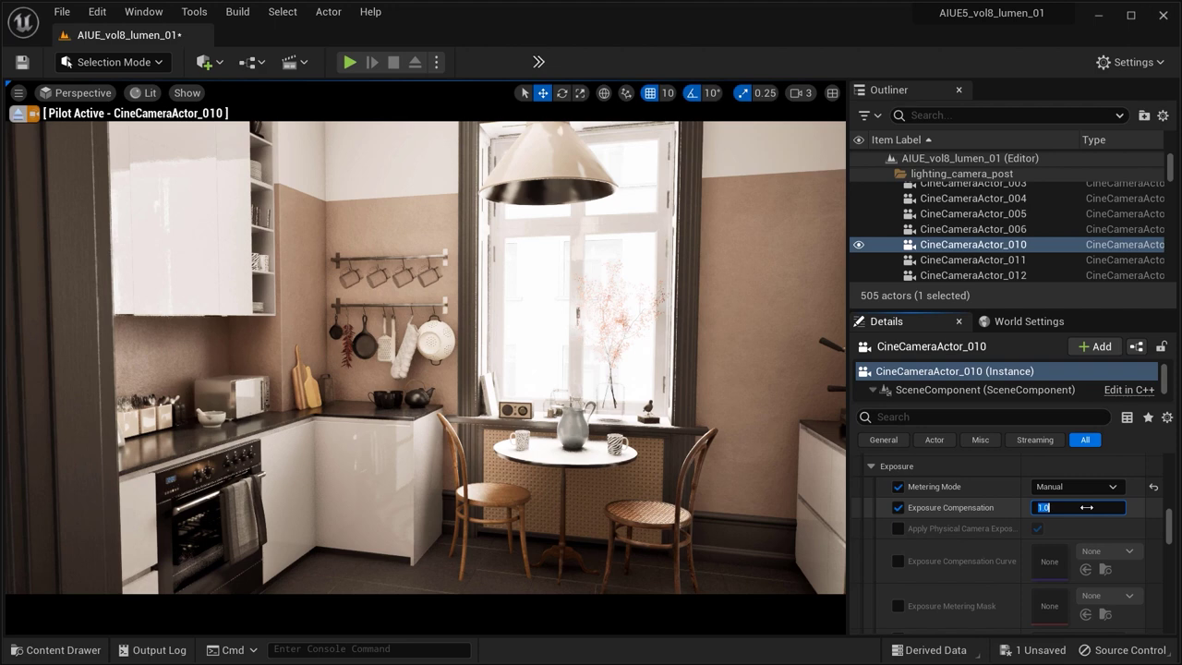
type("2")
key("Return")
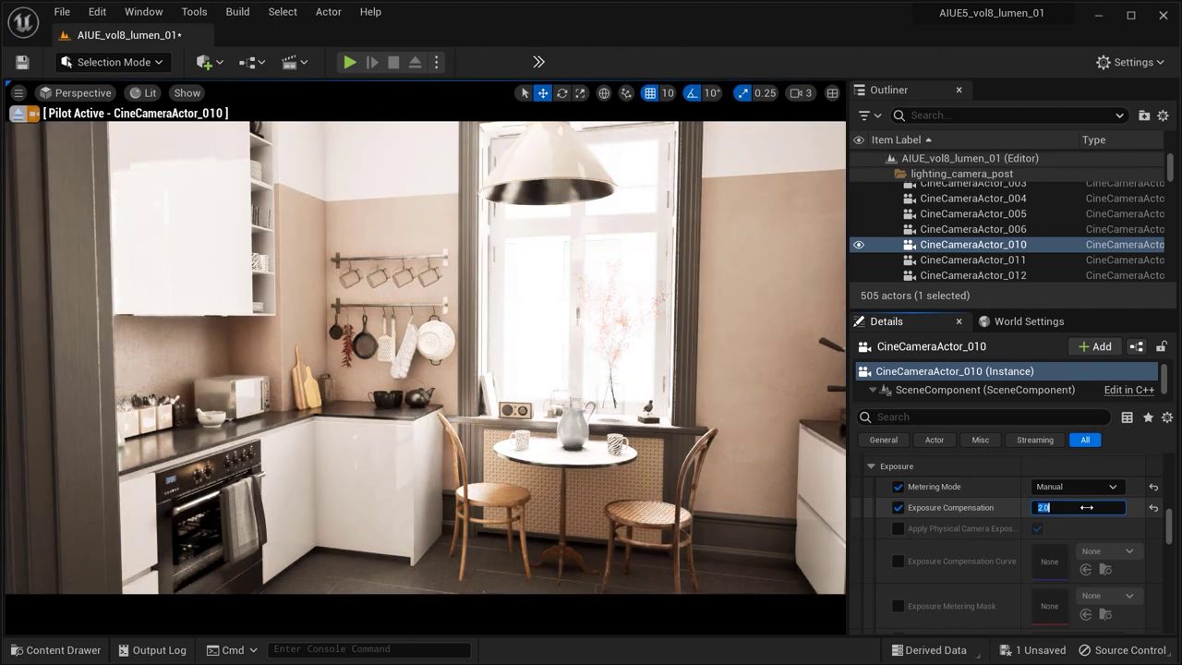
- Try lower exposure compensation values on the camera, including -2, -0.5 and 0
key("Return")
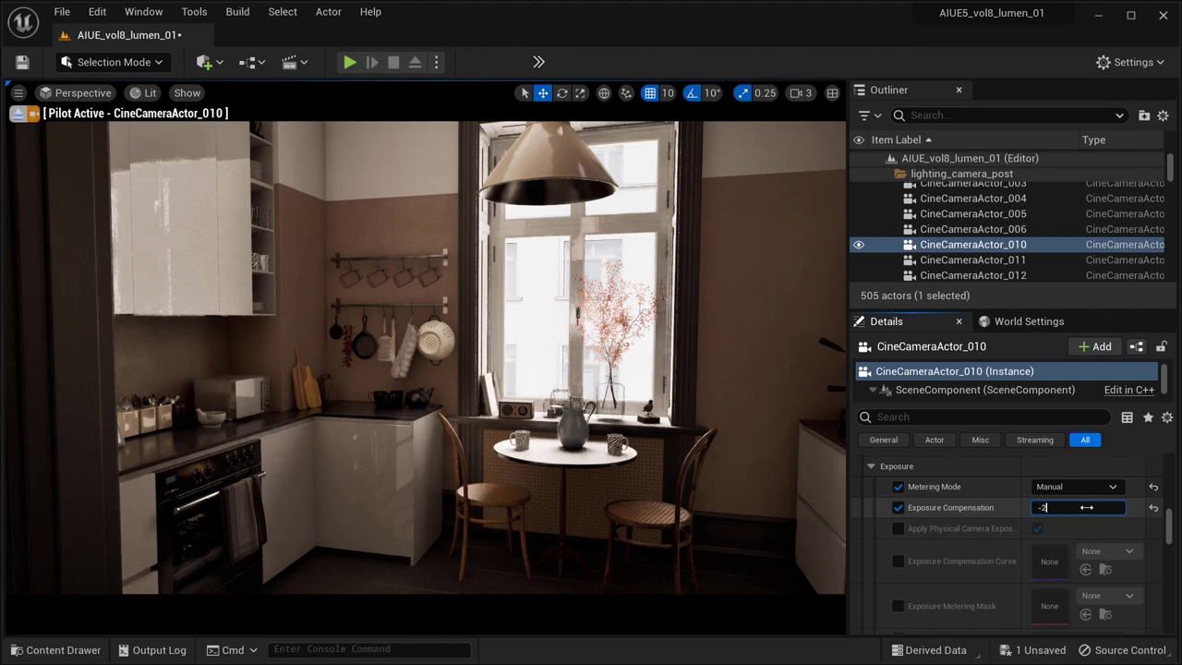
key("Return")
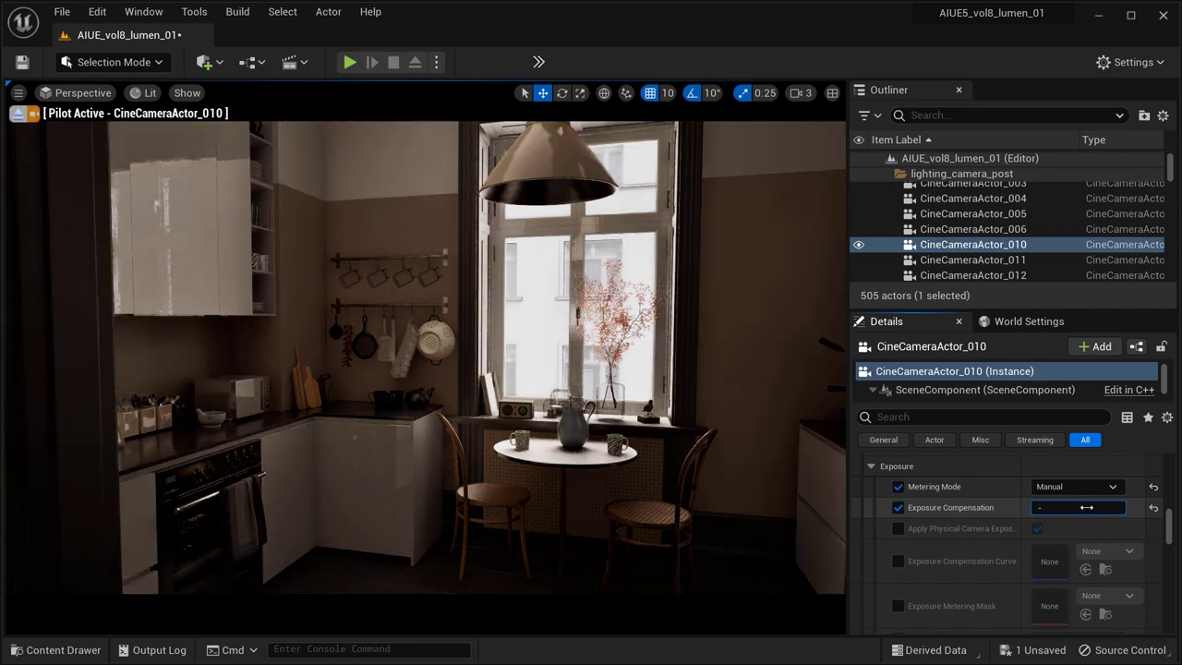
type("-0.5")
key("Return")
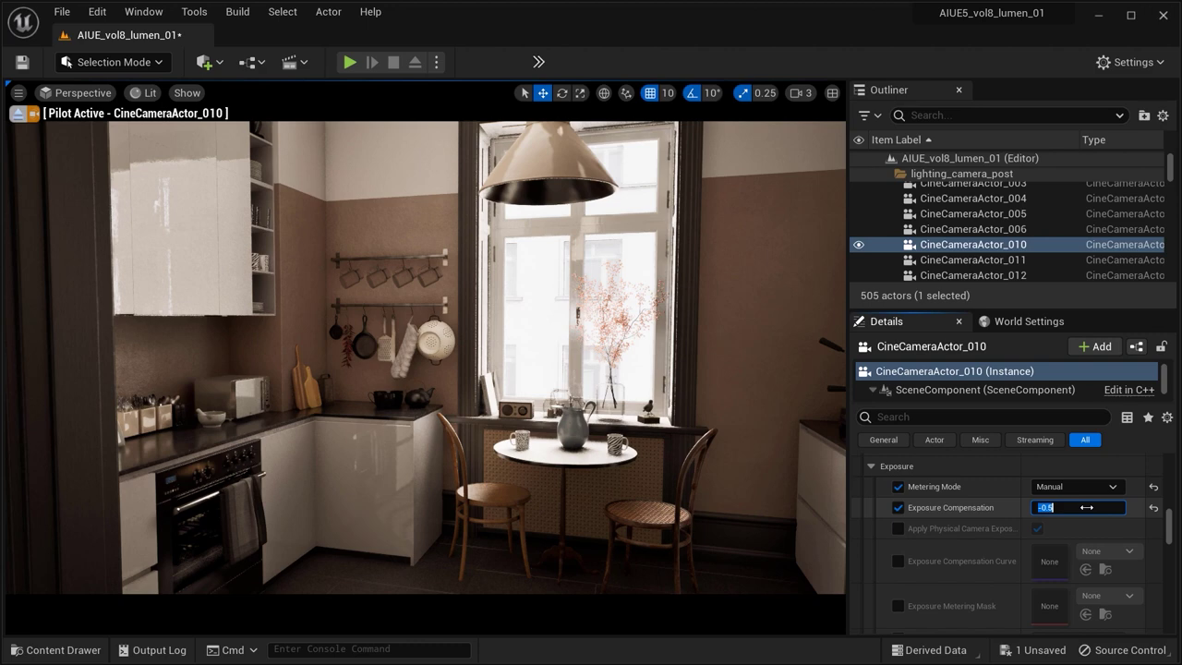
type("0")
key("Return")
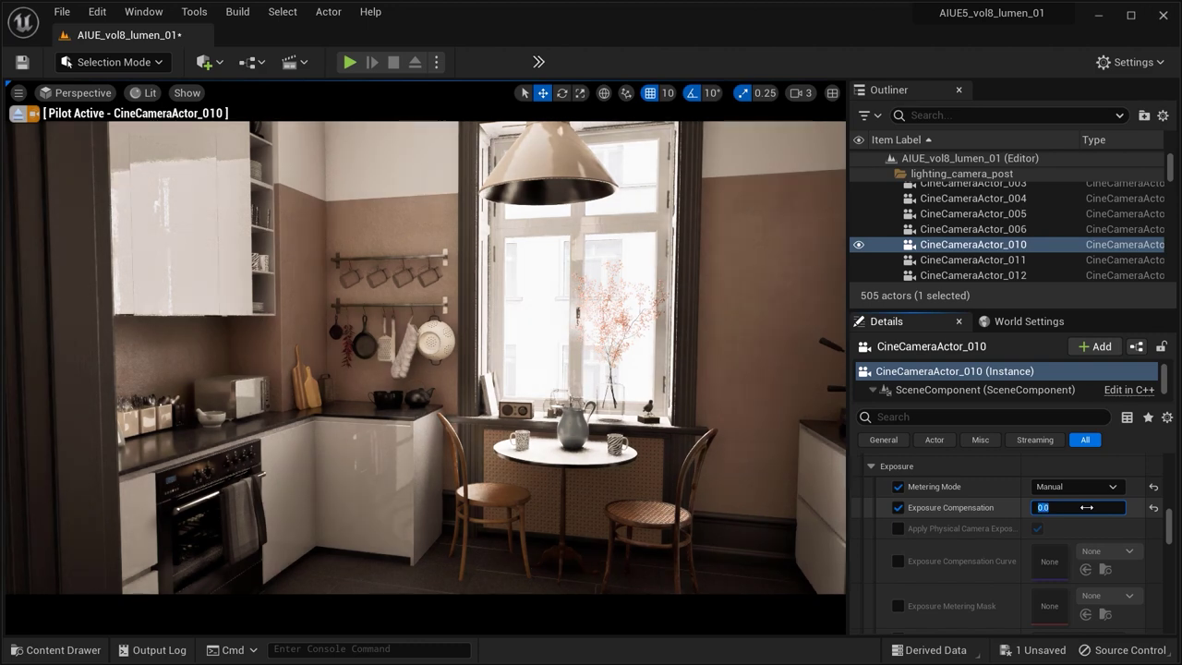
- Set the exposure compensation to 1 and reframe the piloted camera closer to the table and window
type("1")
key("Return")
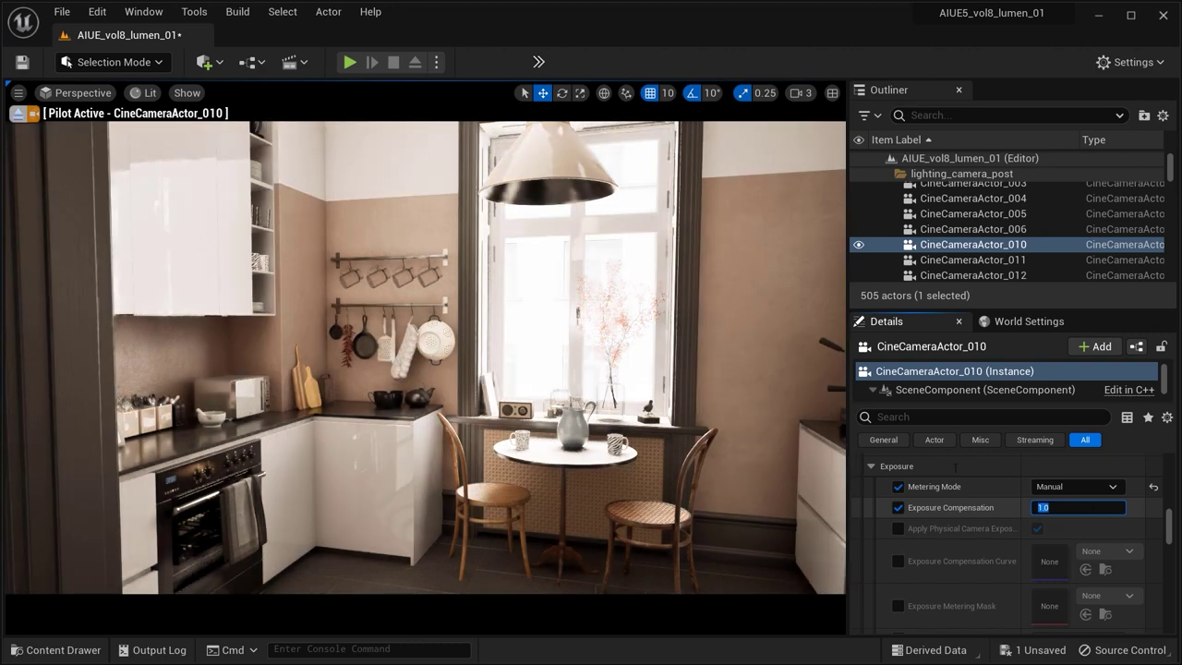
middle_click_drag(676, 329, 661, 377)
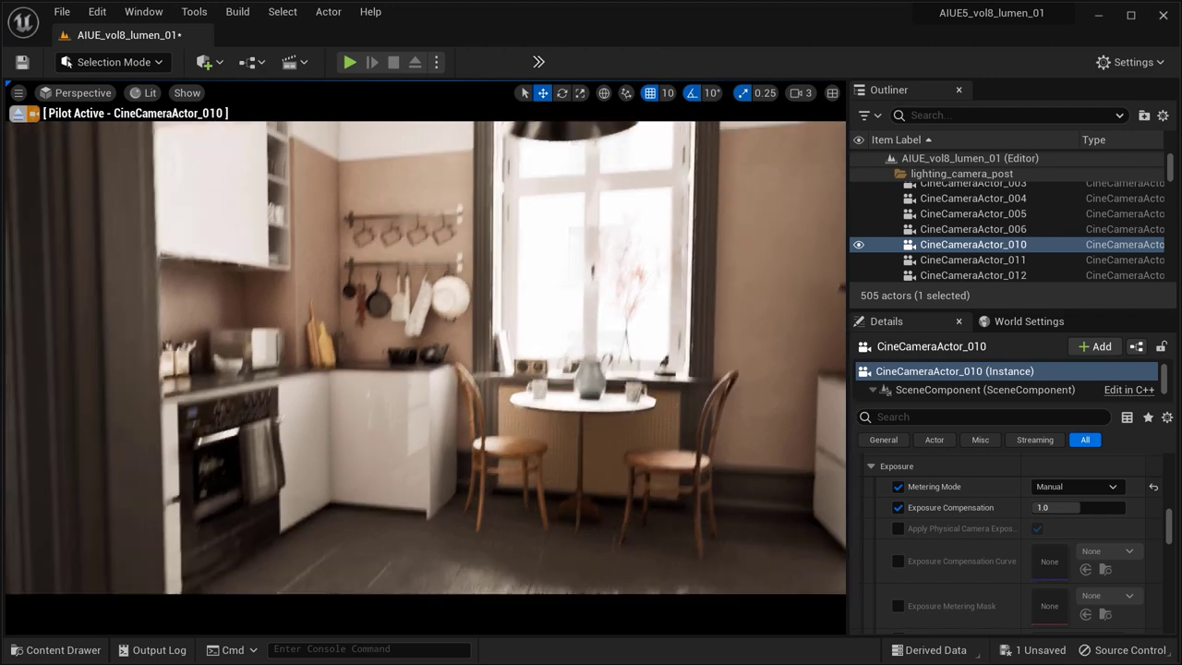
right_click_drag(661, 377, 712, 366)
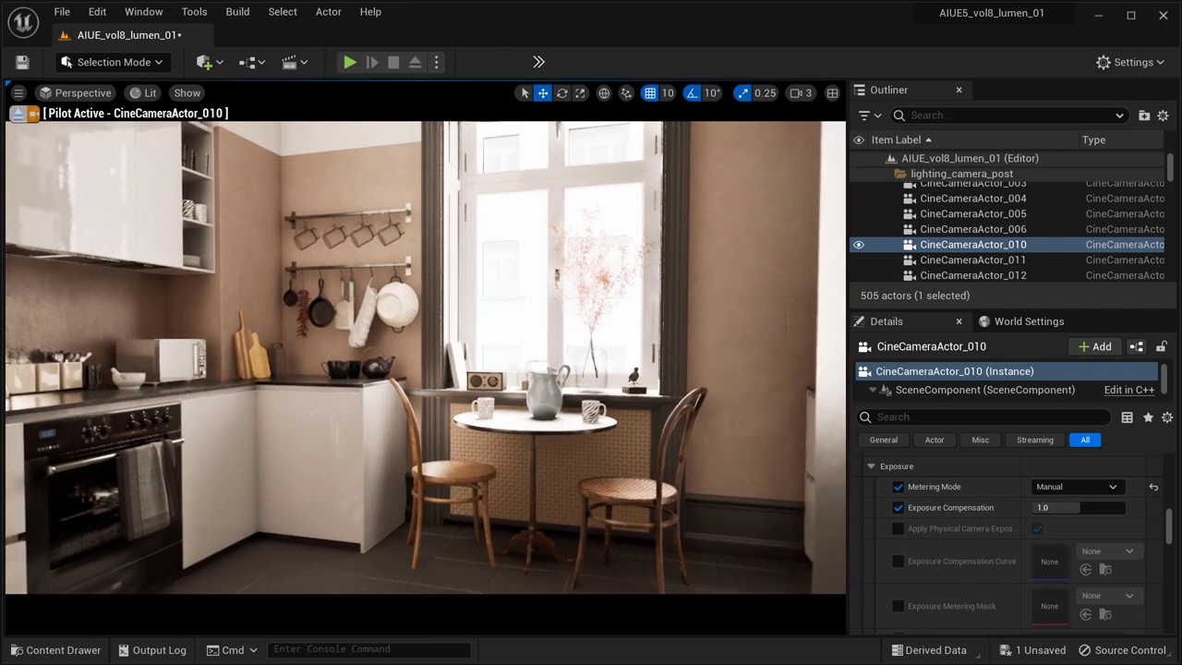
- Expand the KitchenCam folder and pilot the Airy_Kitchen camera
scroll(970, 260, "up", 3)
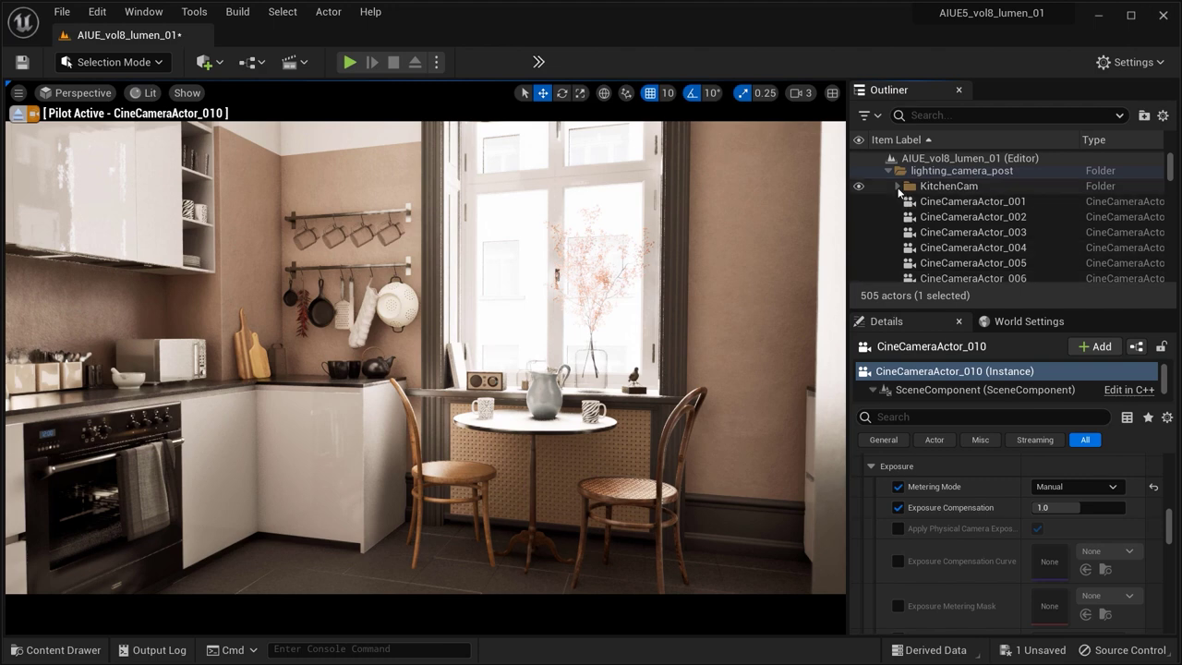
left_click(898, 187)
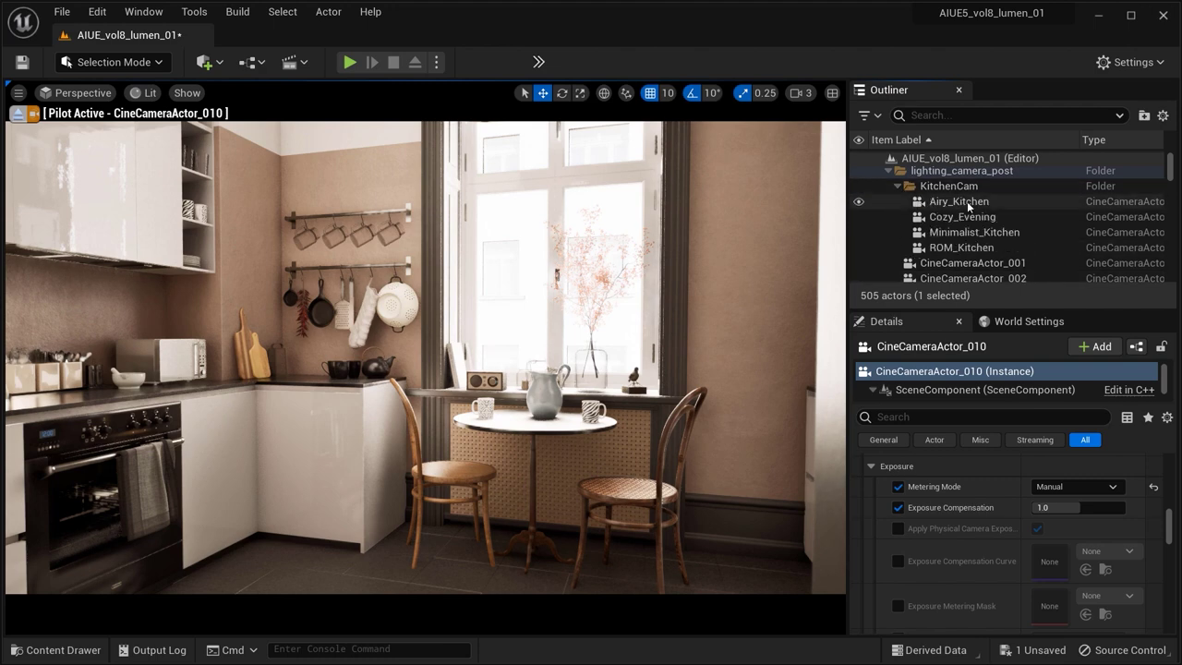
left_click(968, 205)
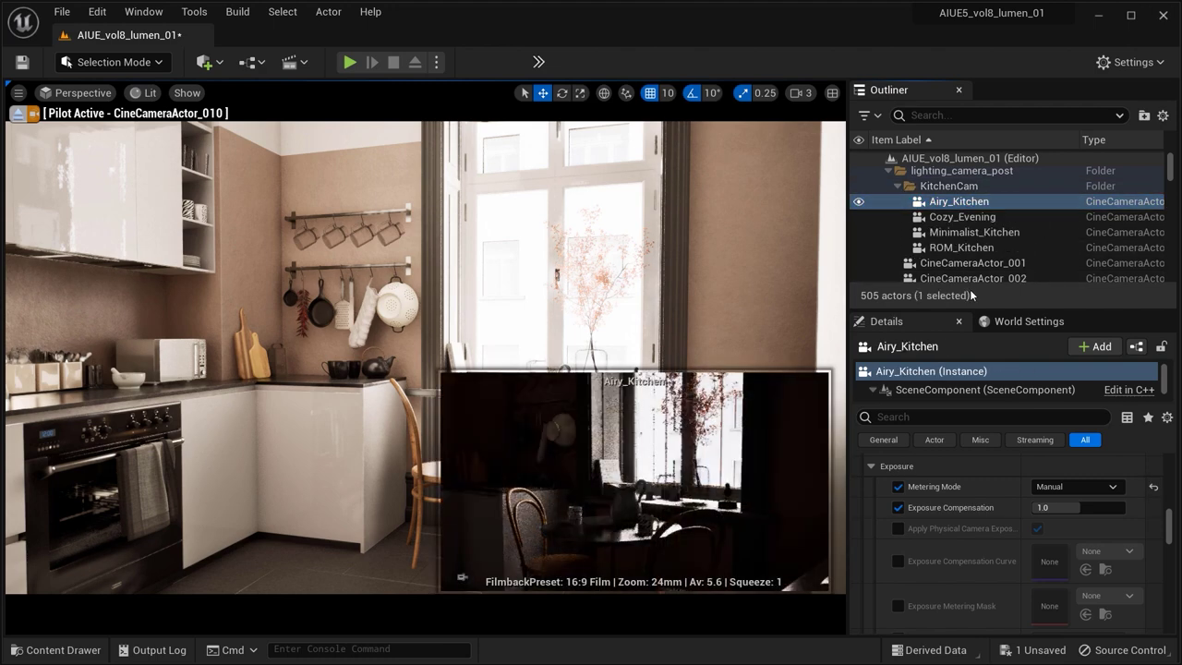
right_click(964, 205)
left_click(1018, 355)
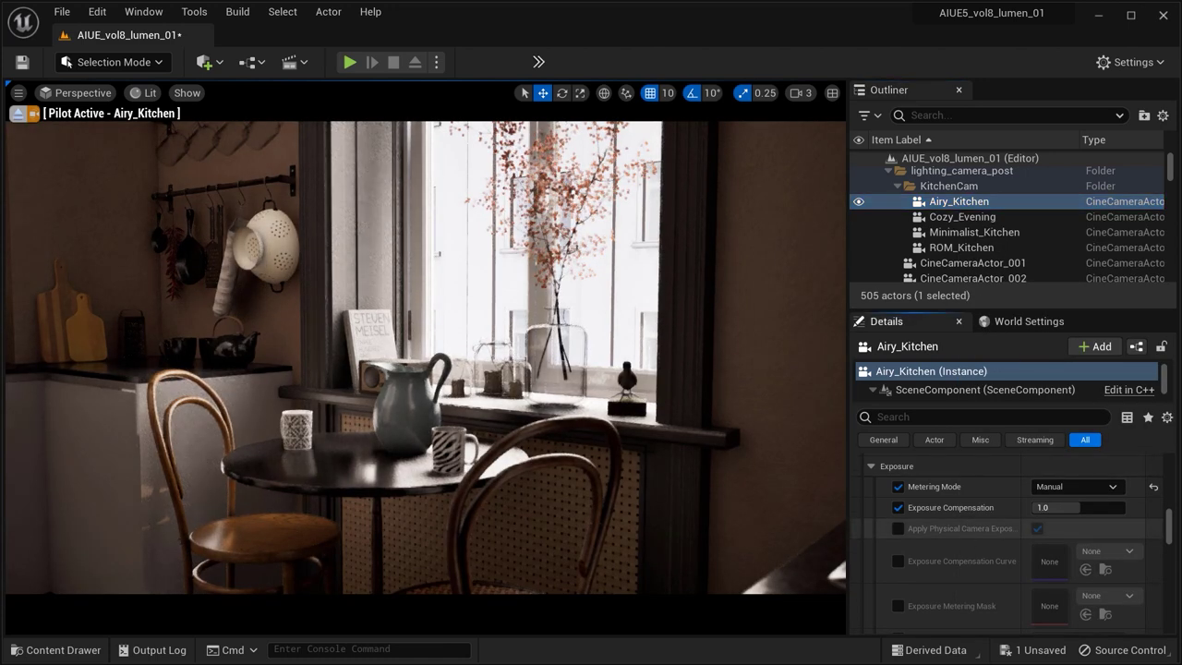
- Examine the Airy_Kitchen camera's current aperture, metering mode, exposure compensation, shutter speed and ISO
scroll(967, 536, "up", 3)
scroll(966, 554, "down", 2)
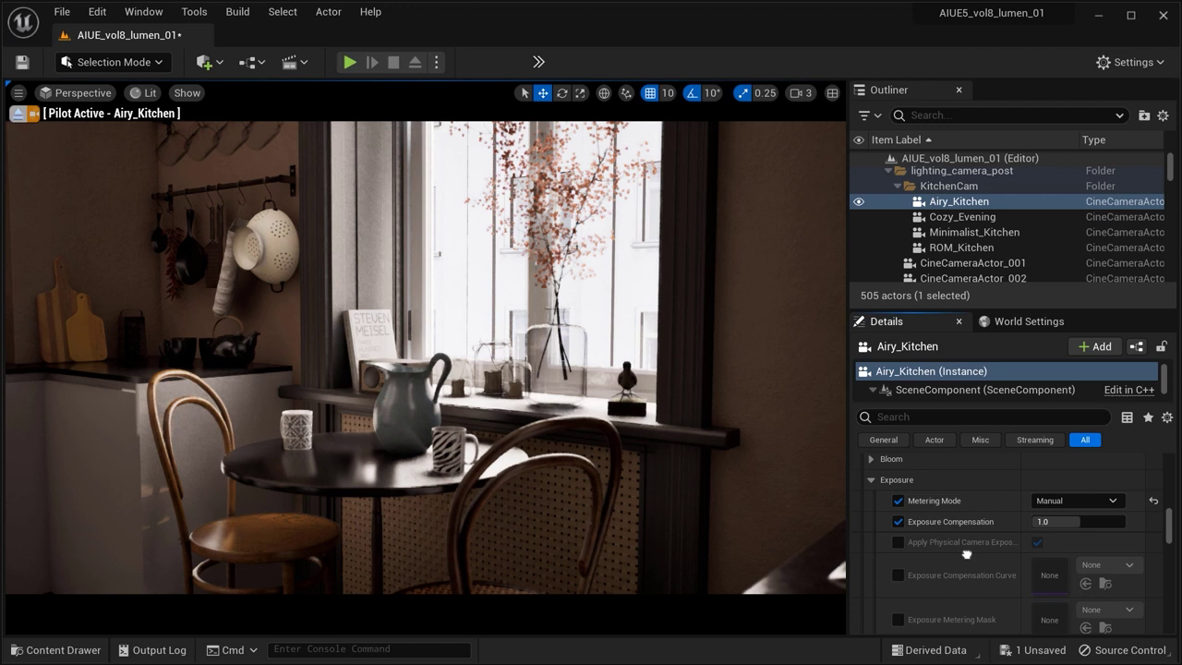
scroll(966, 554, "down", 1)
scroll(966, 554, "up", 4)
scroll(1006, 545, "down", 5)
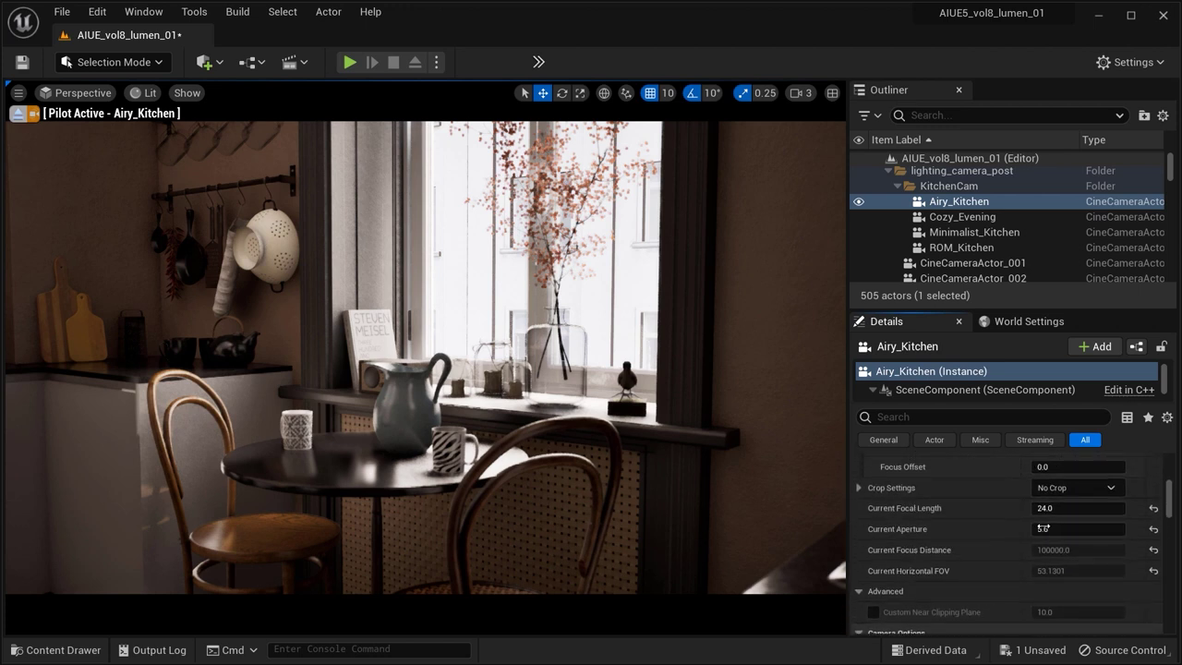
scroll(1041, 528, "up", 4)
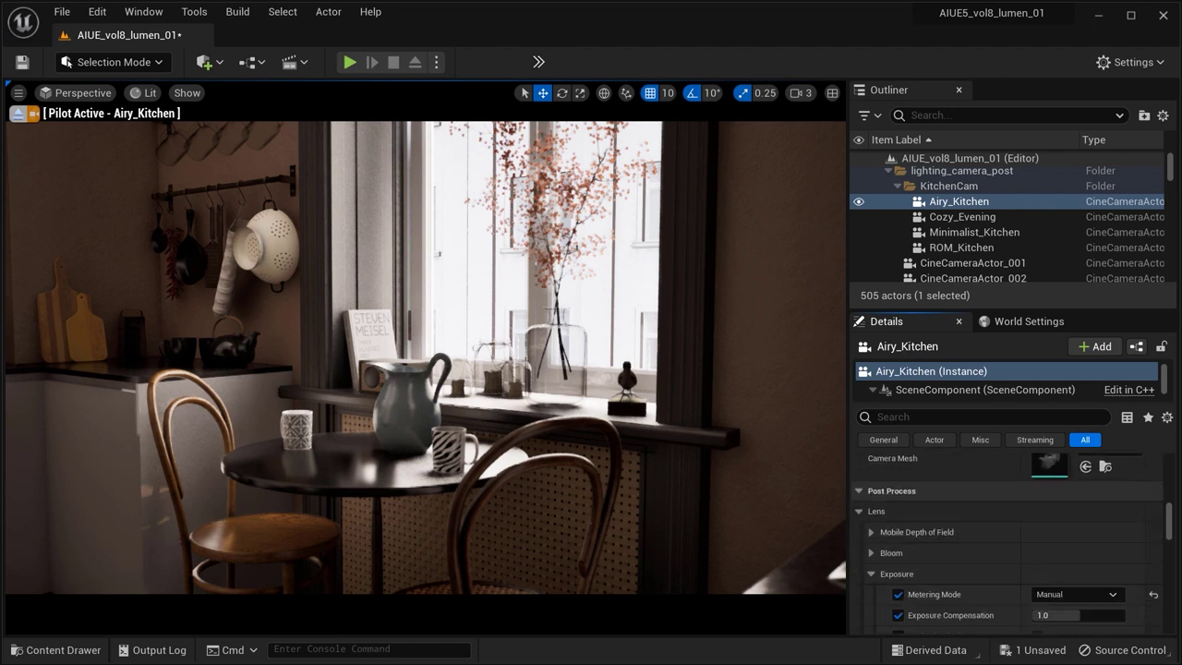
scroll(1040, 524, "down", 4)
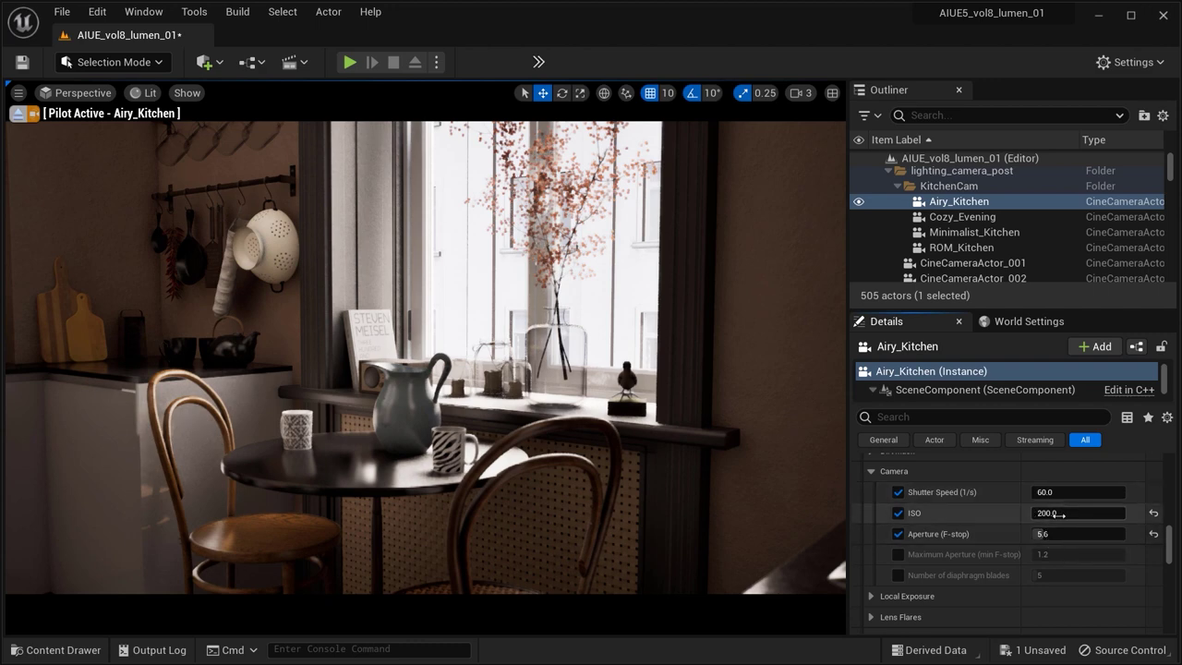
- Test a lower ISO of about 98 and a higher one of about 337 on Airy_Kitchen and restore 200
left_click_drag(1039, 513, 976, 514)
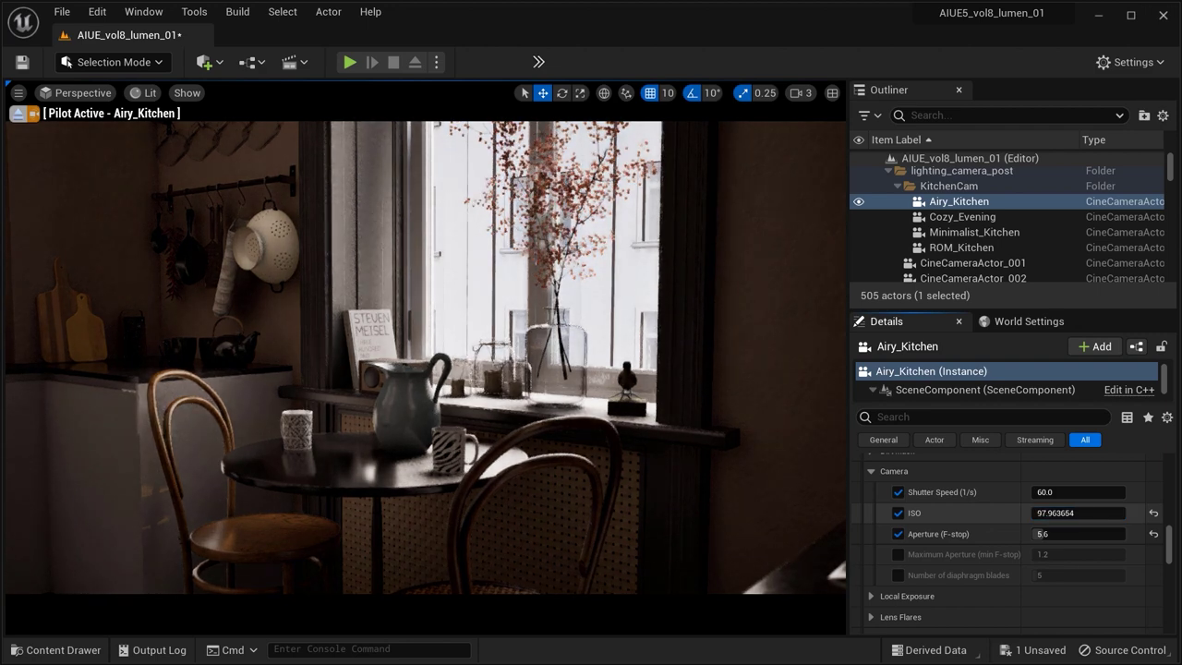
mouse_move(1071, 514)
left_mouse_down()
mouse_move(1110, 513)
mouse_move(1049, 513)
mouse_move(1077, 514)
left_mouse_up()
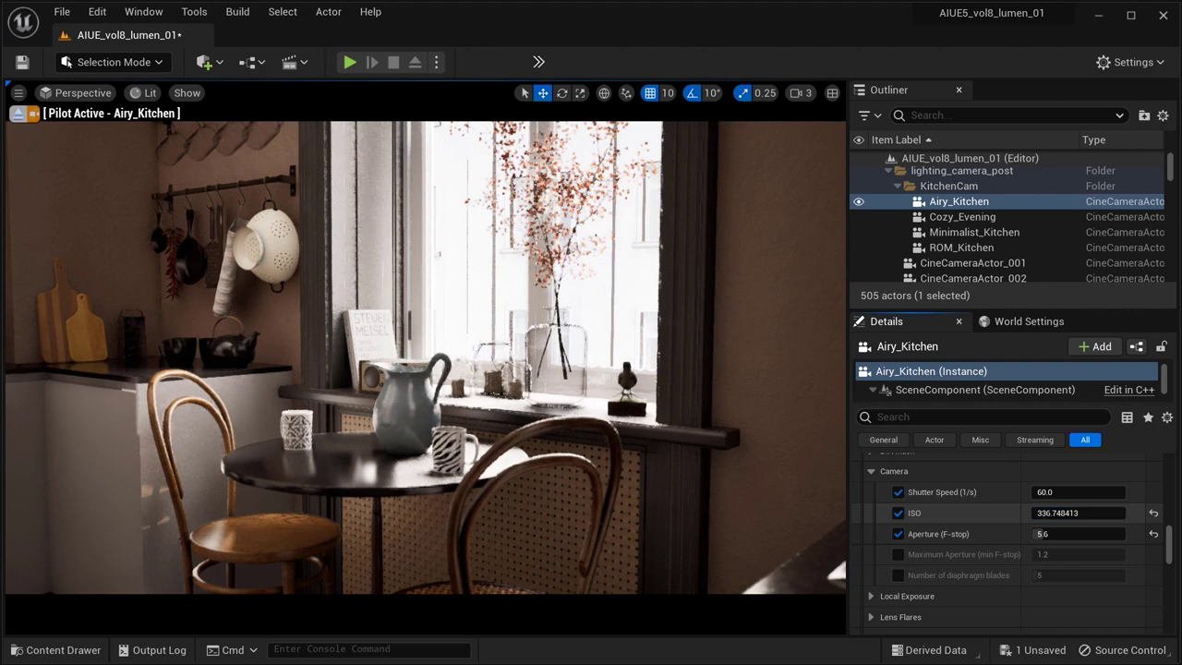
left_click(1078, 518)
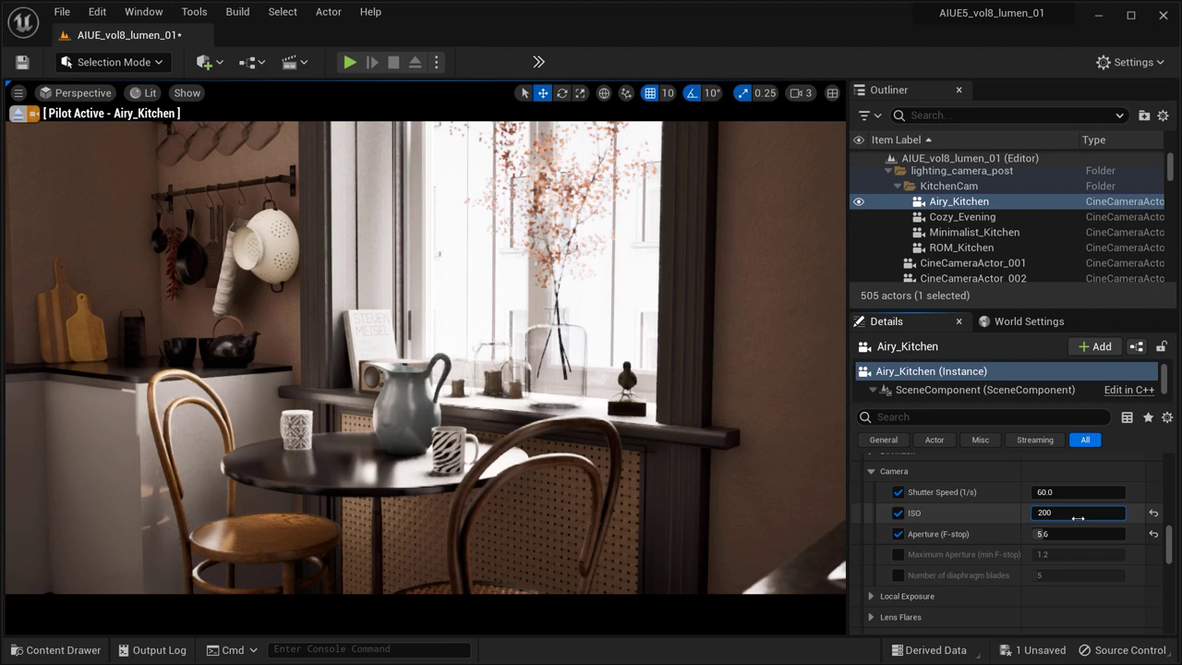
key("Return")
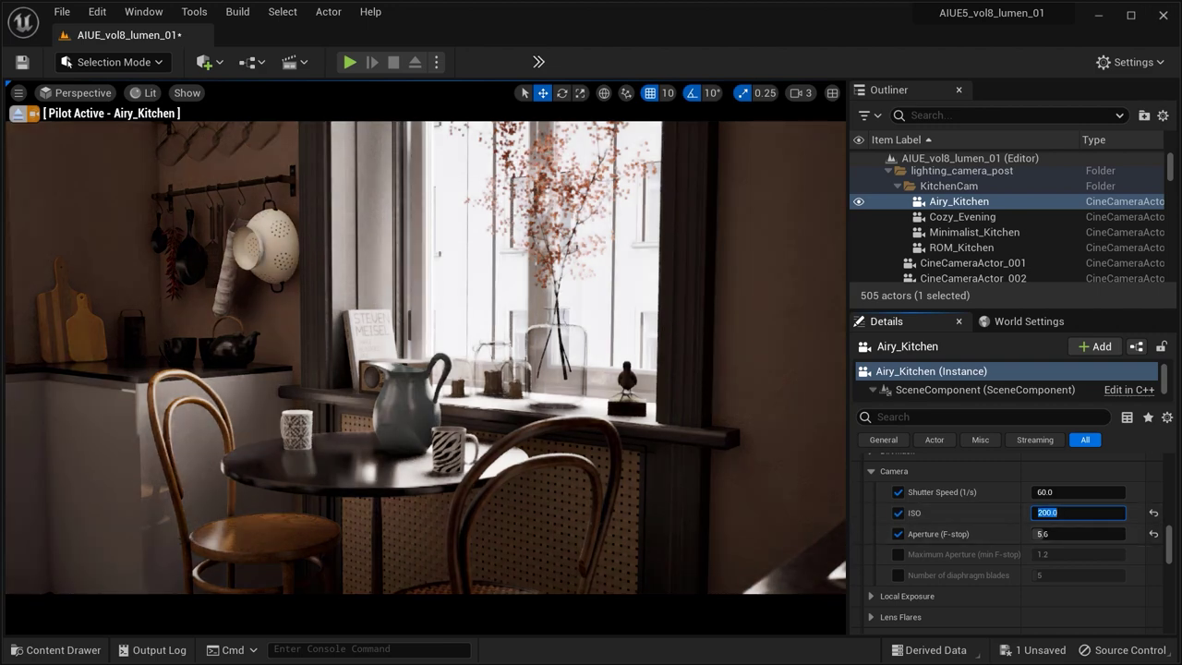
- Shift the Airy_Kitchen camera's framing slightly and switch to piloting the Minimalist_Kitchen camera
middle_click_drag(693, 381, 734, 372)
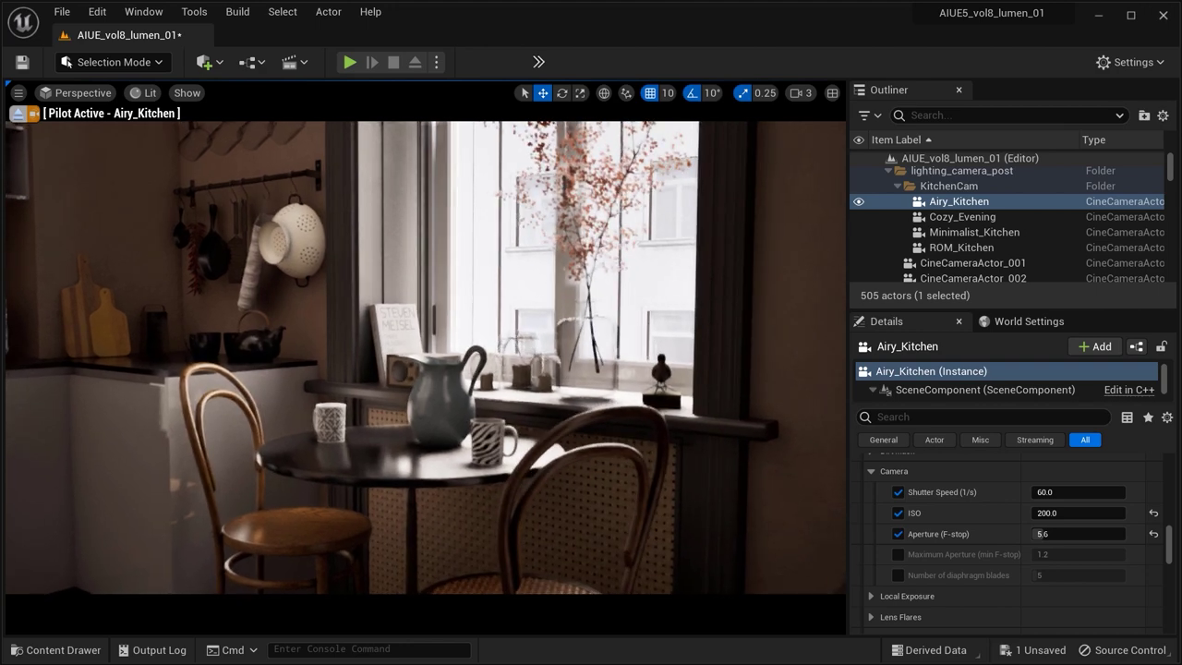
left_click(974, 231)
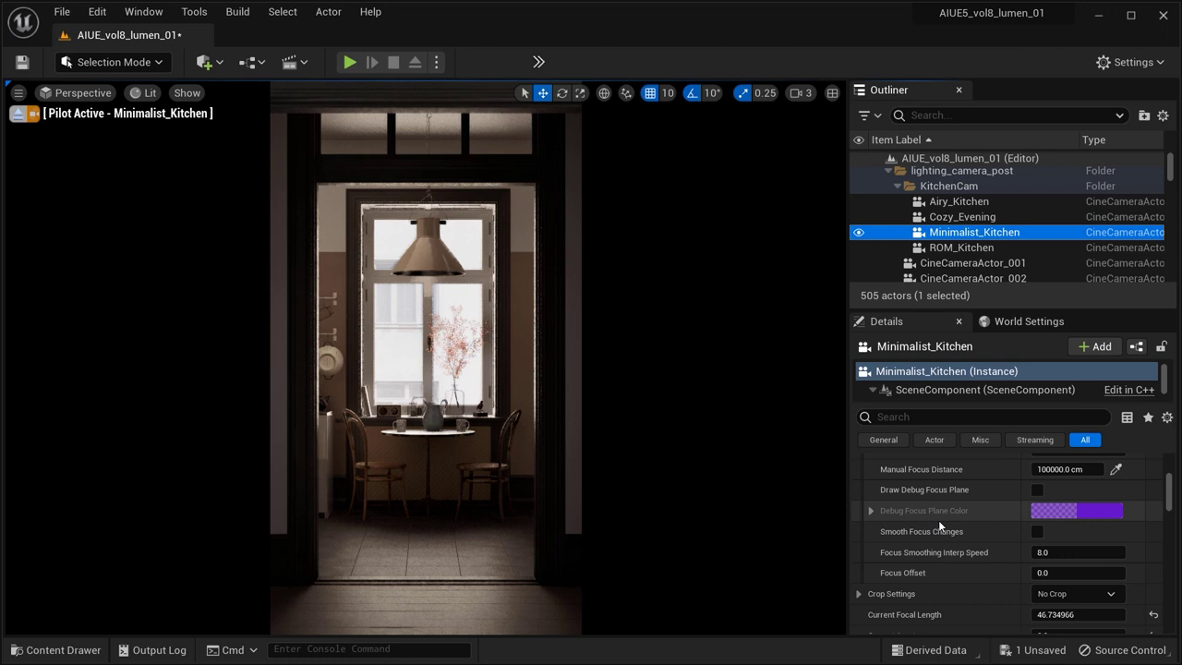
- Examine the Minimalist_Kitchen camera's current aperture, exposure compensation, shutter speed, ISO and F-stop settings
scroll(945, 534, "up", 1)
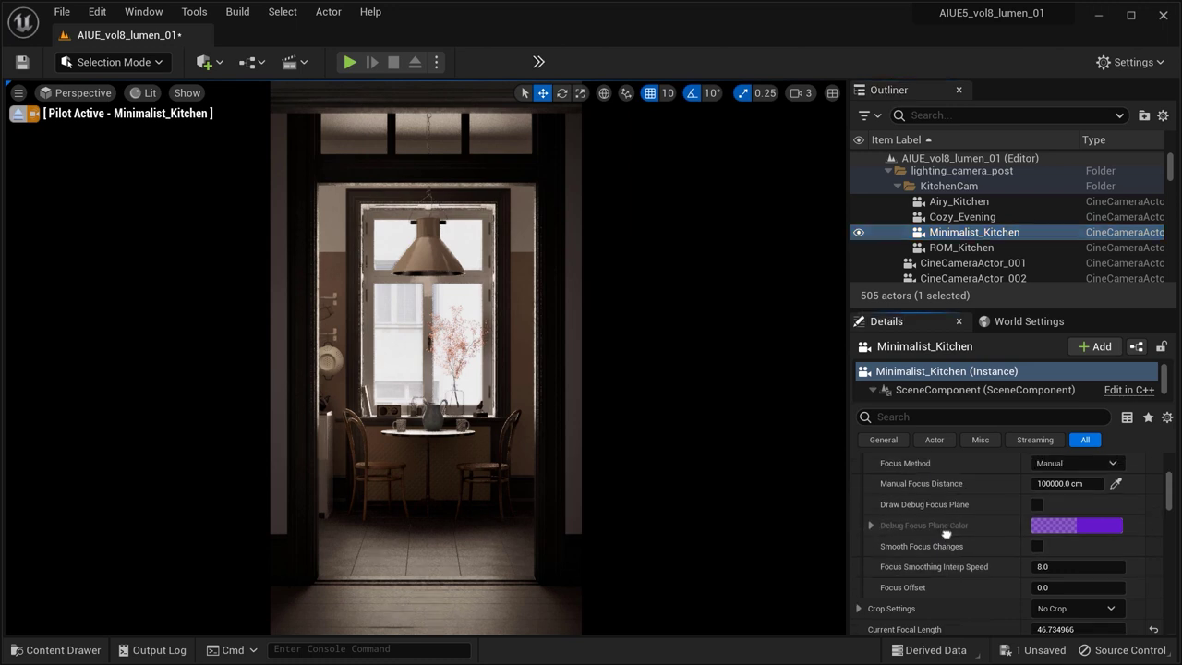
scroll(947, 533, "up", 5)
scroll(946, 499, "down", 7)
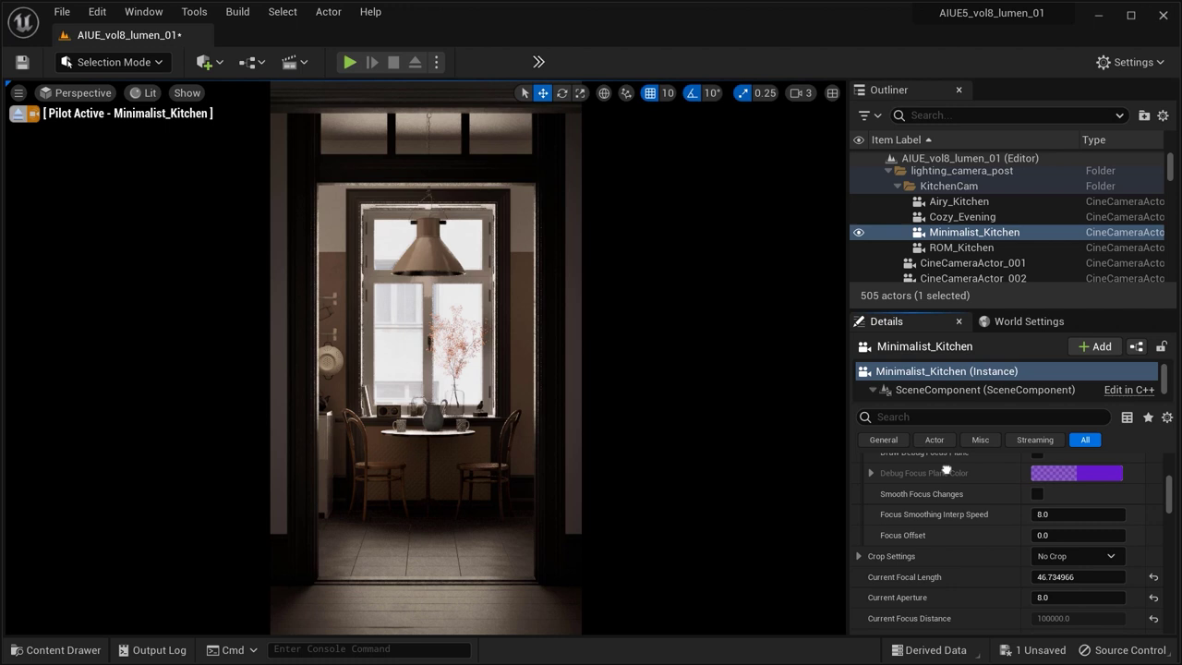
scroll(945, 472, "down", 1)
scroll(974, 503, "down", 2)
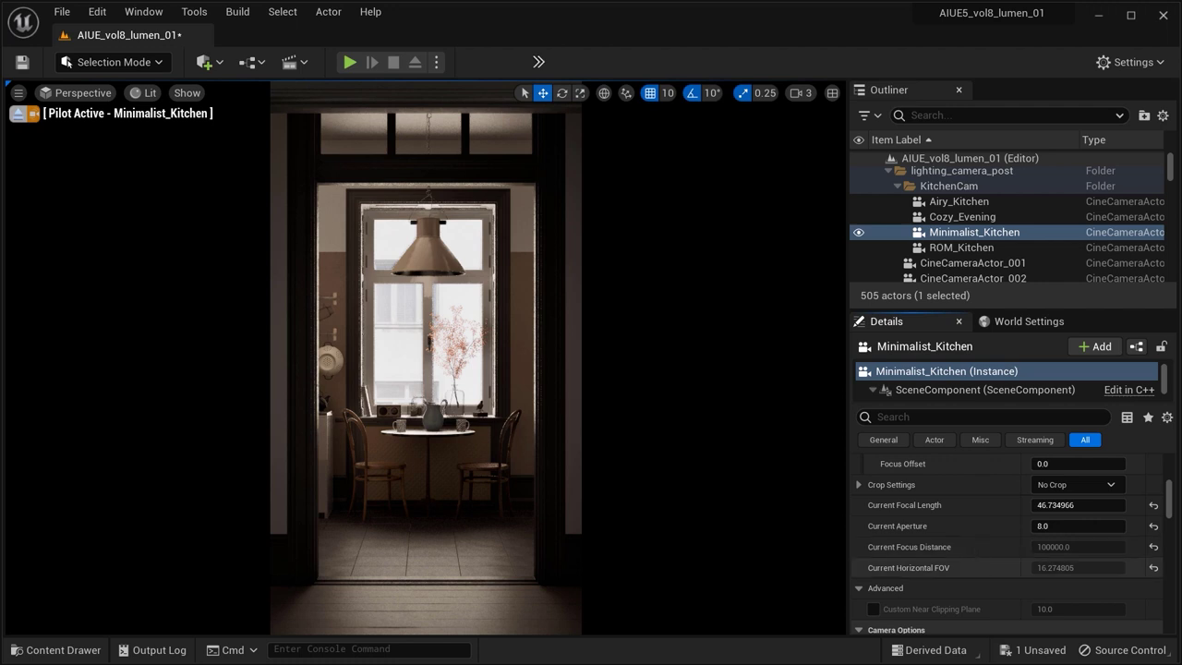
scroll(974, 559, "down", 5)
scroll(1006, 548, "down", 5)
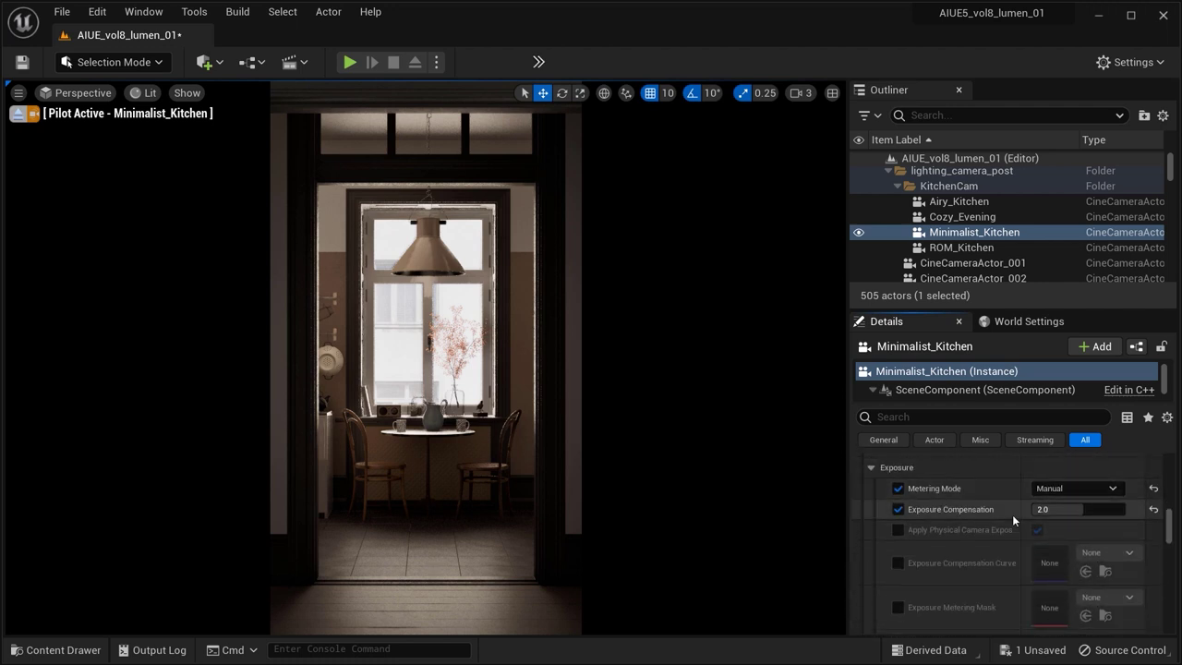
scroll(993, 561, "down", 5)
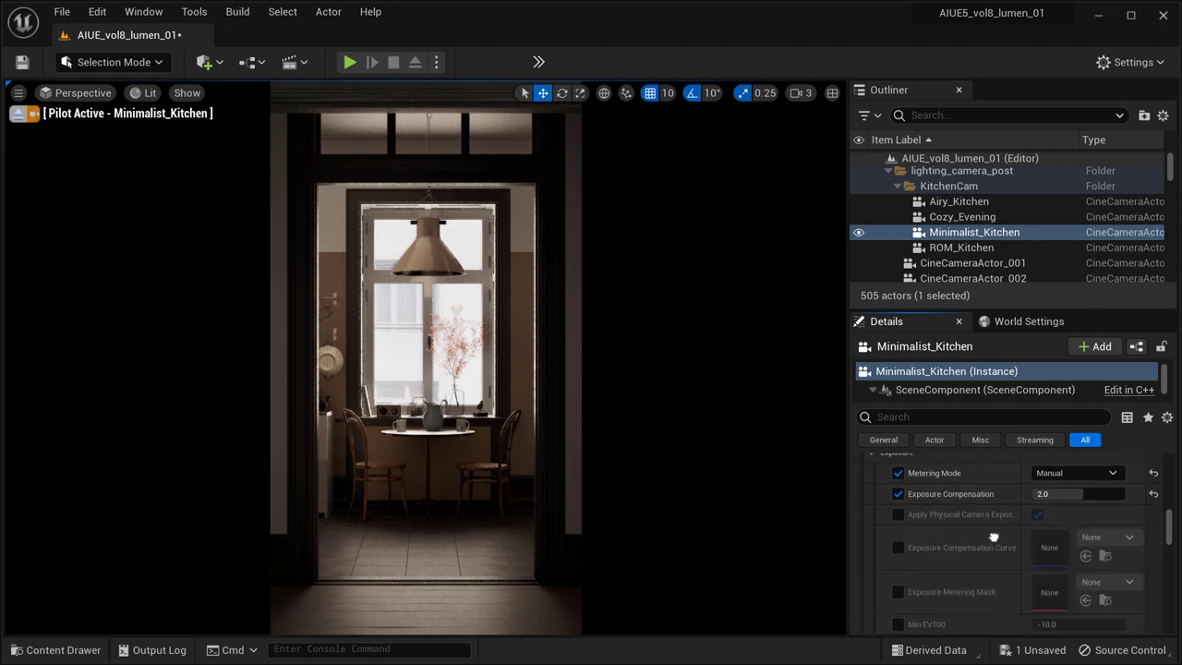
scroll(995, 460, "down", 3)
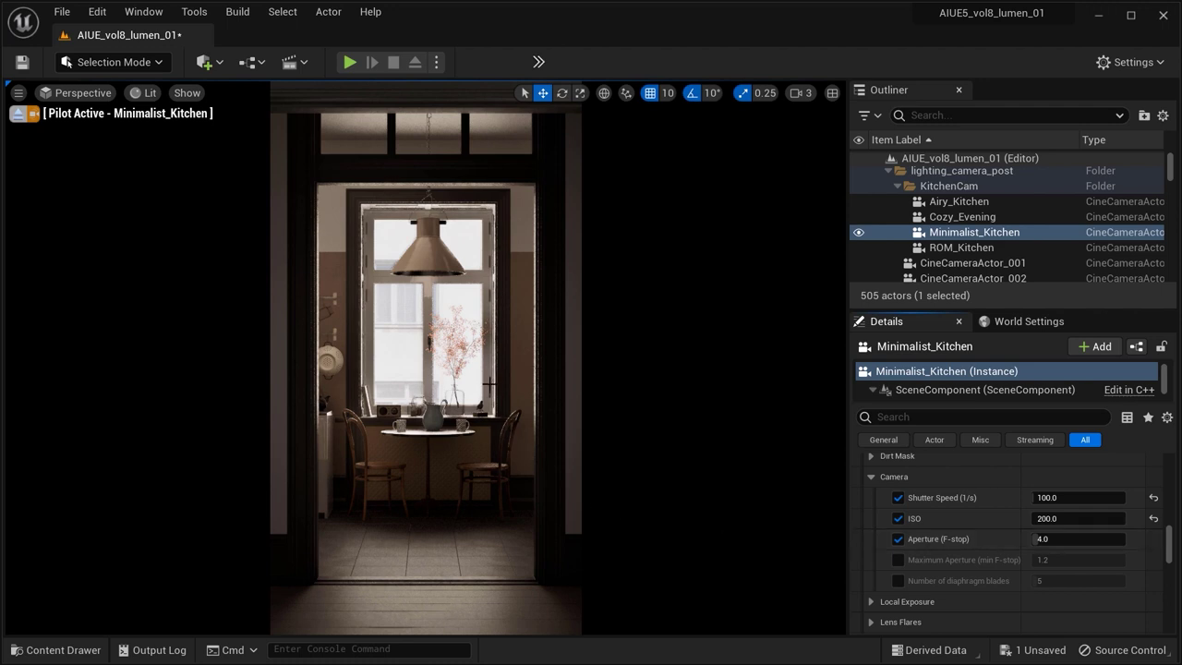
- Return to the Airy_Kitchen camera view and switch to piloting the Cozy_Evening camera
mouse_move(426, 358)
middle_mouse_down()
mouse_move(424, 375)
mouse_move(427, 361)
middle_mouse_up()
left_click(959, 201)
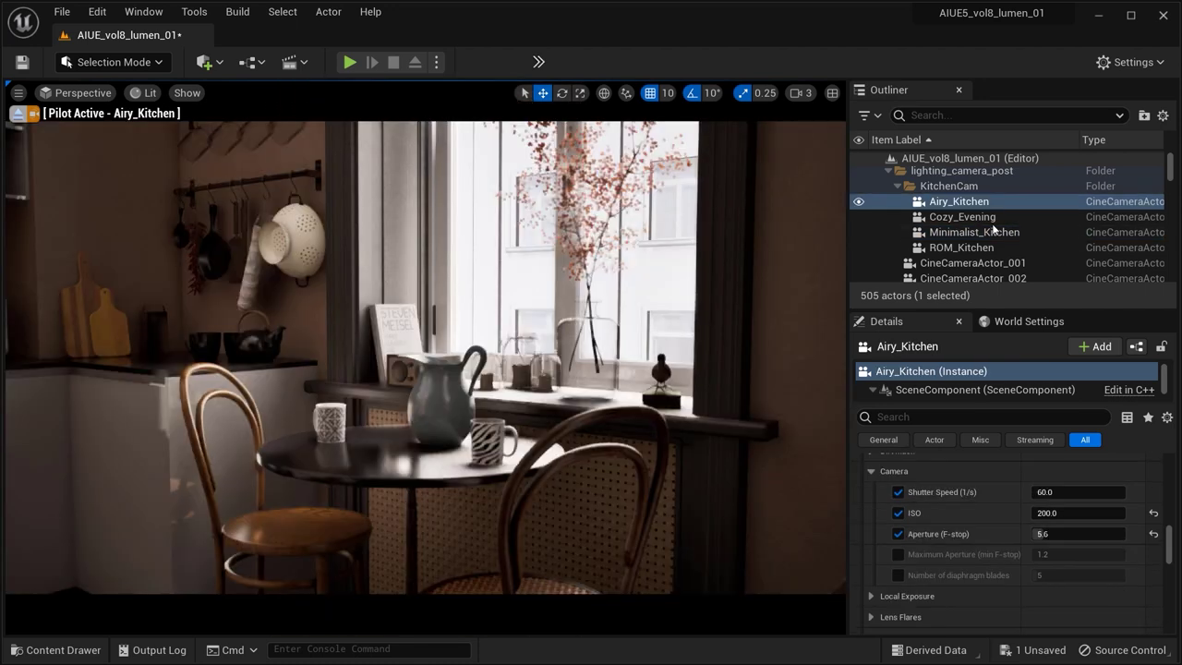
left_click(997, 220)
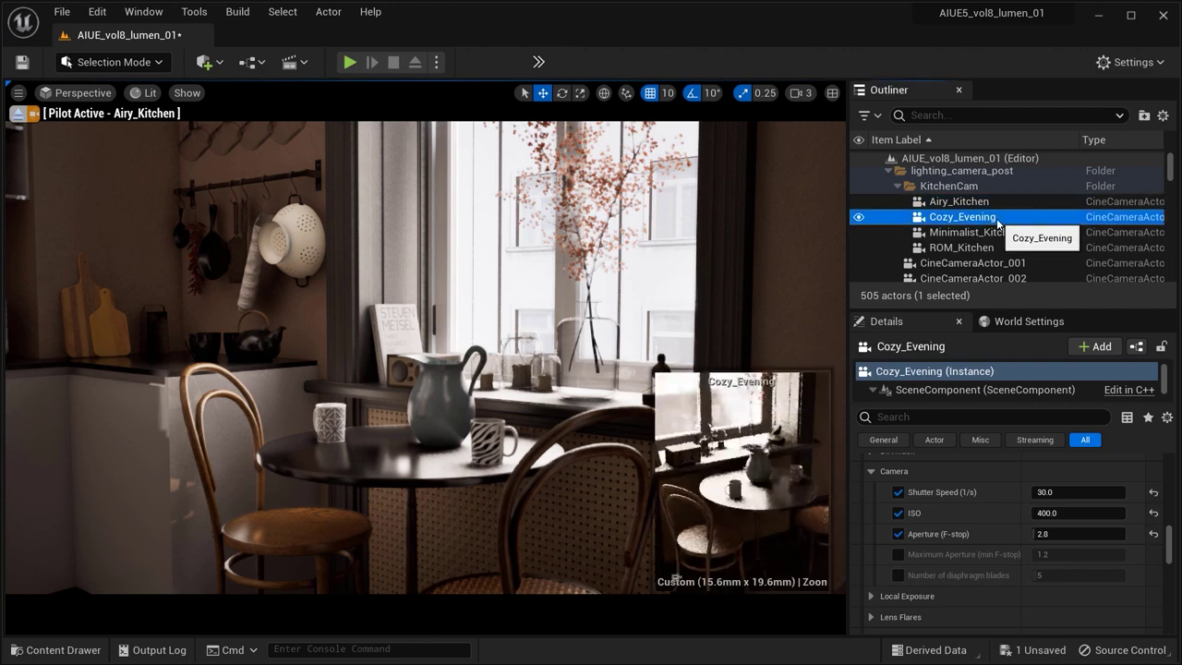
right_click(997, 220)
left_click(941, 362)
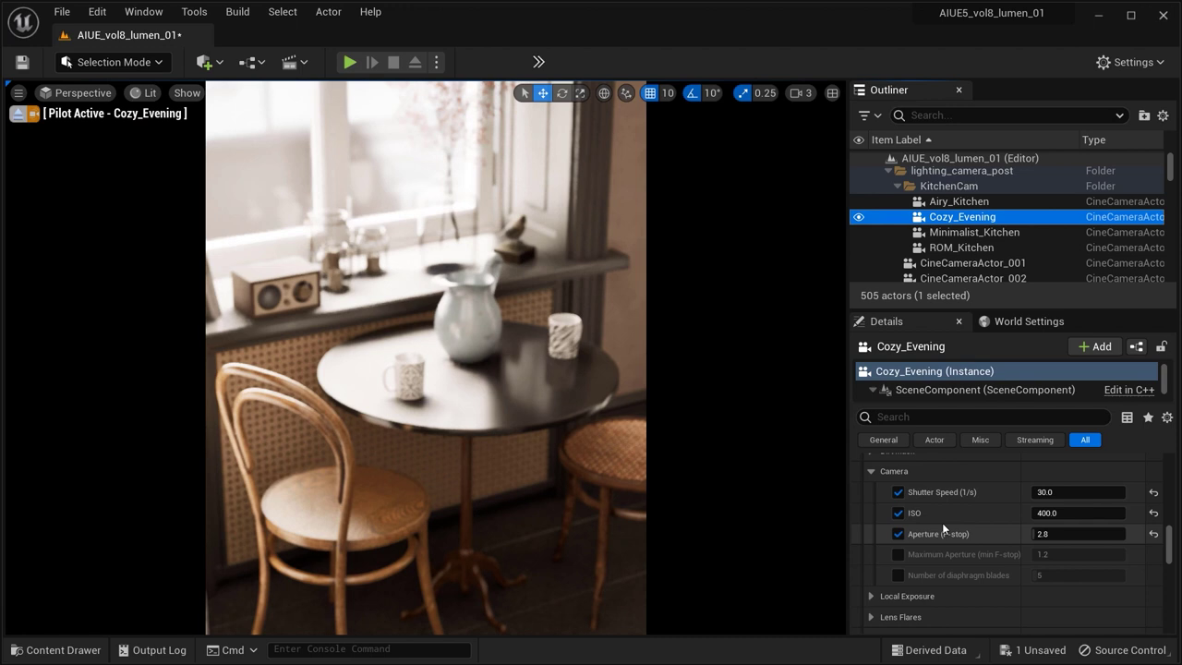
- Examine the Cozy_Evening camera's shutter speed, ISO, aperture, metering mode and exposure compensation
right_click_drag(942, 524, 943, 555)
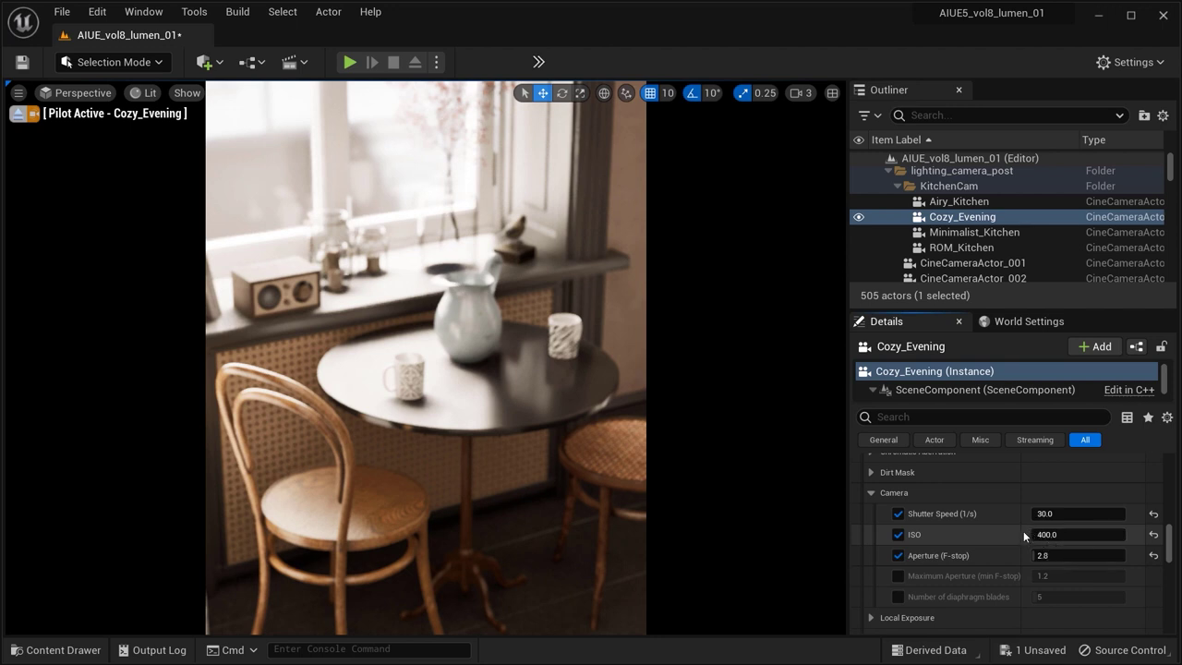
scroll(1023, 533, "up", 1)
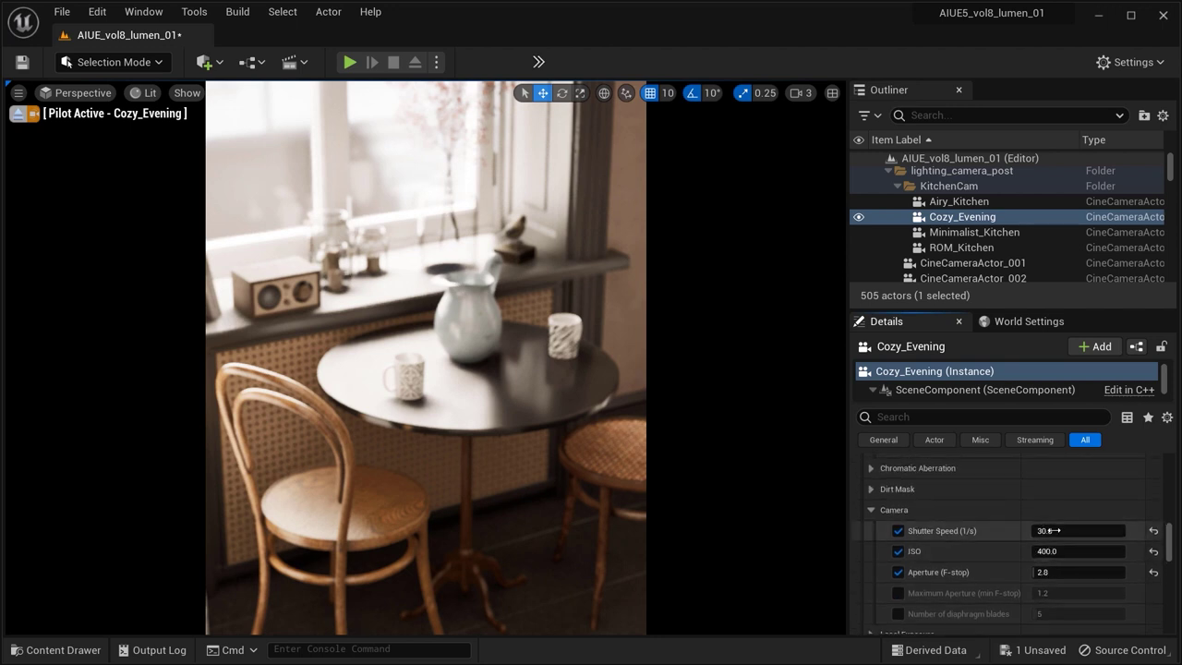
scroll(1051, 530, "up", 5)
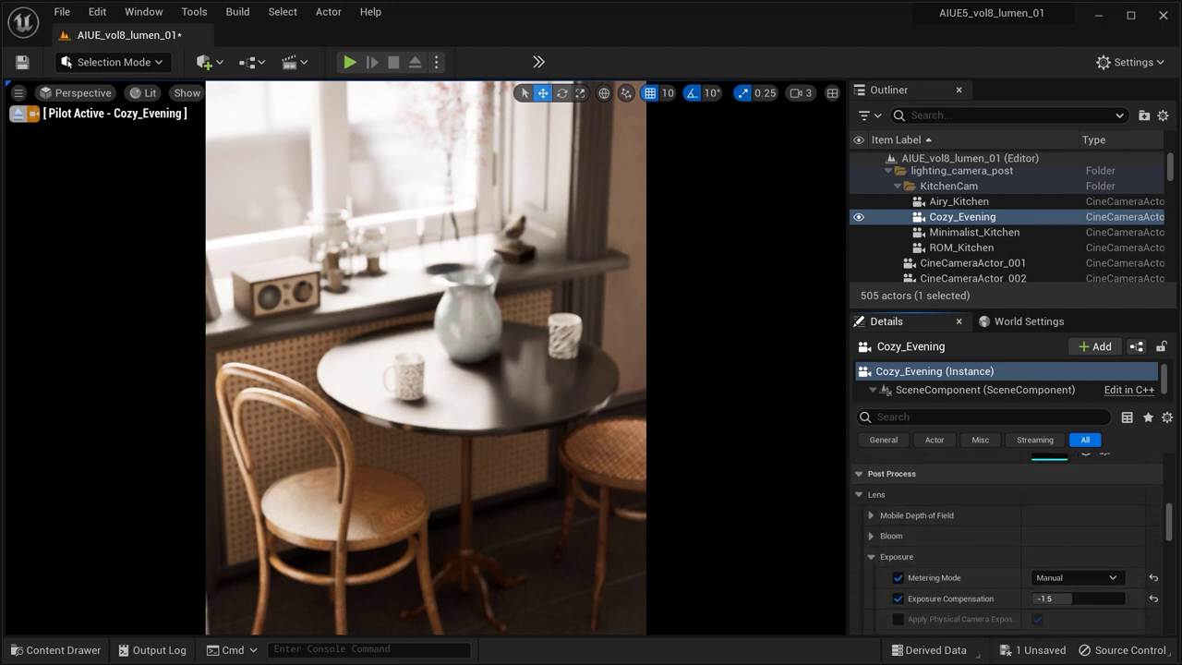
scroll(1062, 591, "up", 1)
scroll(1062, 591, "down", 2)
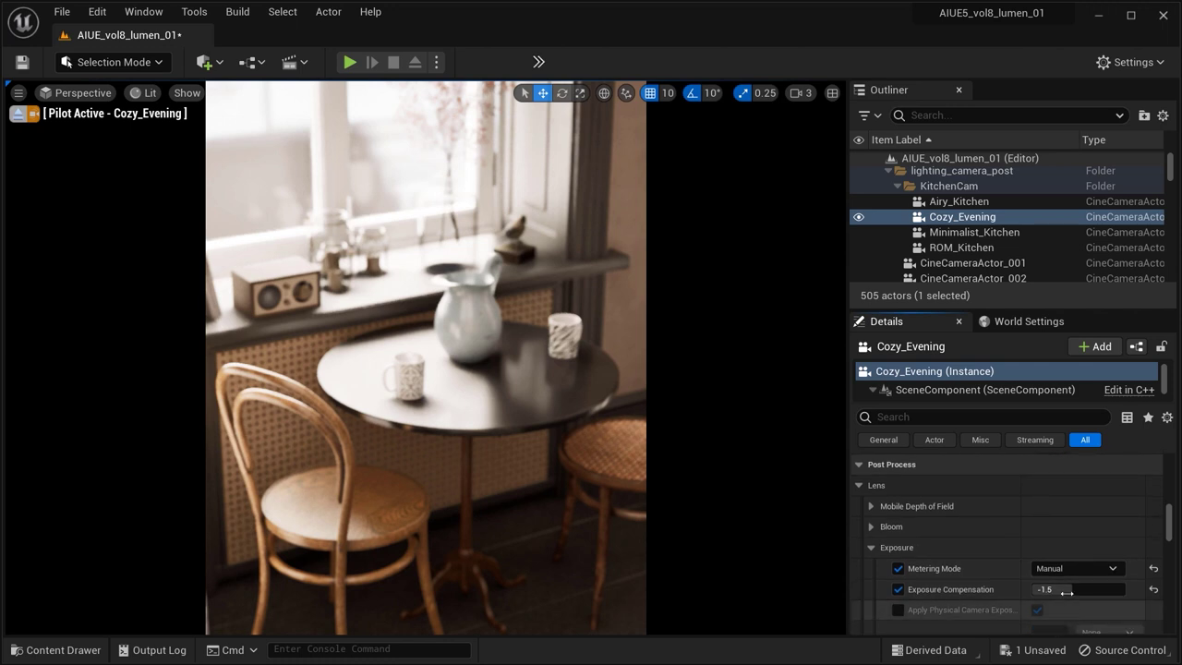
mouse_move(1067, 592)
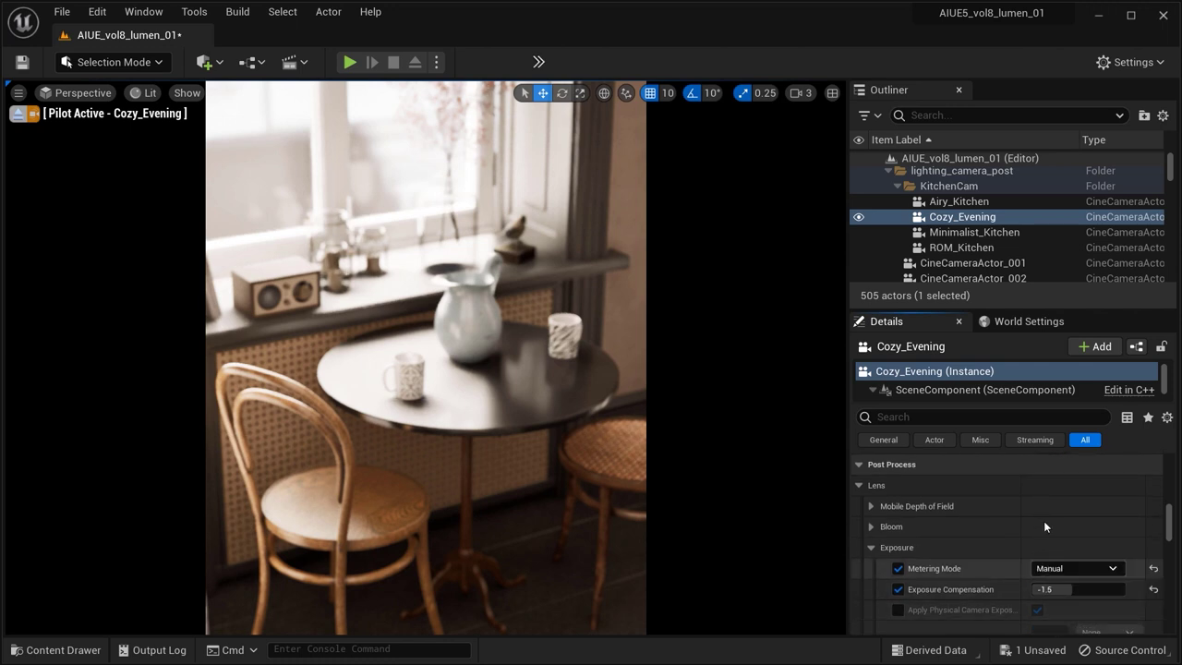
- Set the Cozy_Evening camera's manual focus distance to about 385 cm with the debug focus plane switched on, and switch the plane off
scroll(1047, 518, "up", 10)
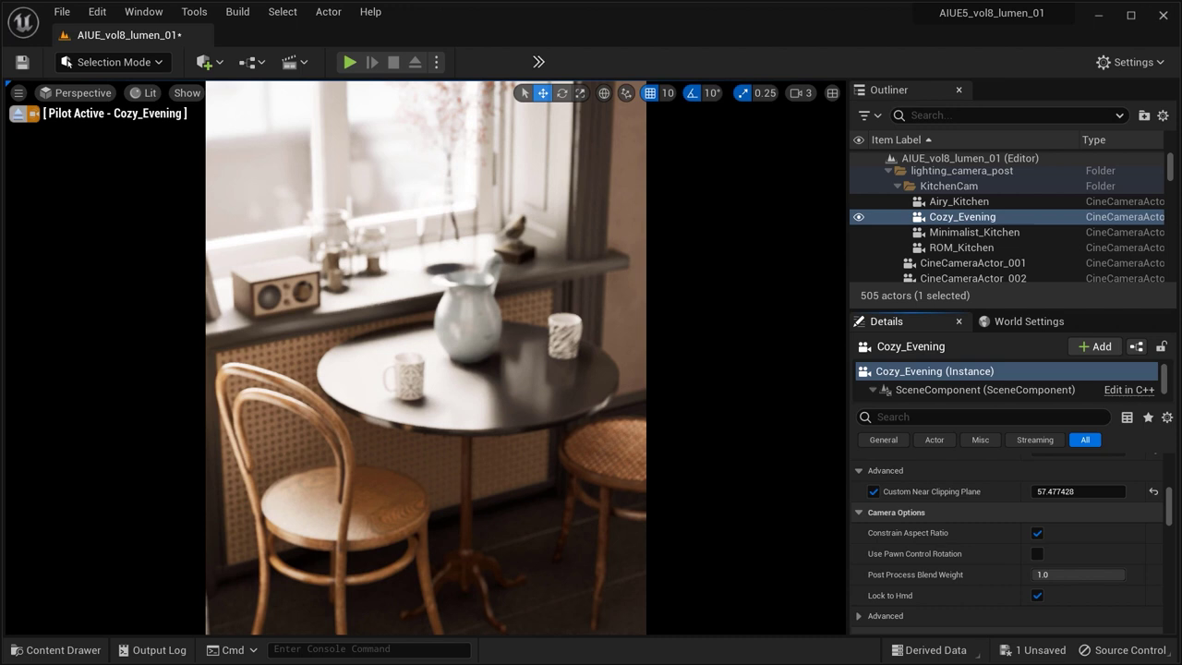
mouse_move(1042, 523)
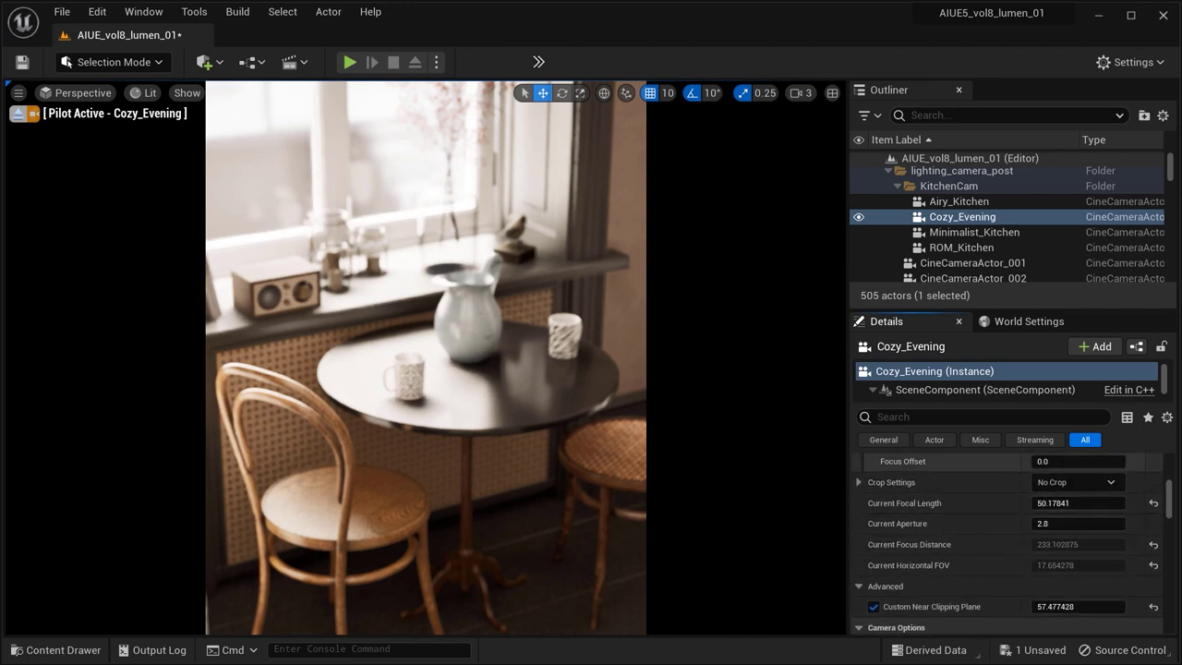
scroll(1014, 521, "up", 2)
scroll(1014, 521, "up", 3)
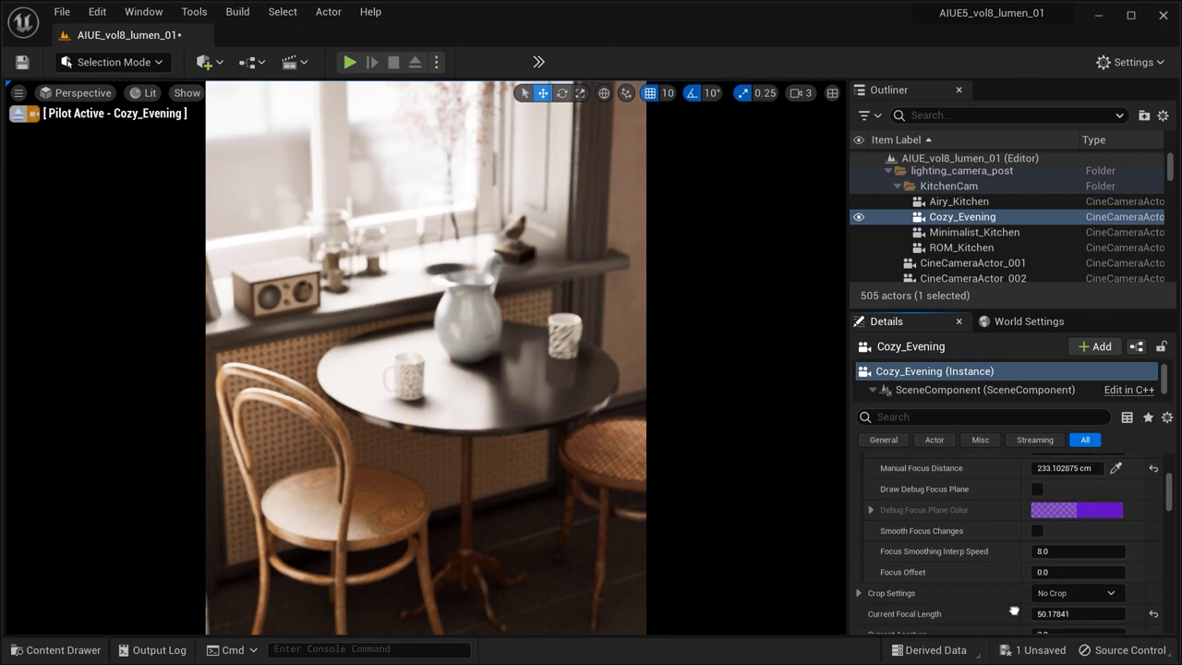
left_click(1037, 490)
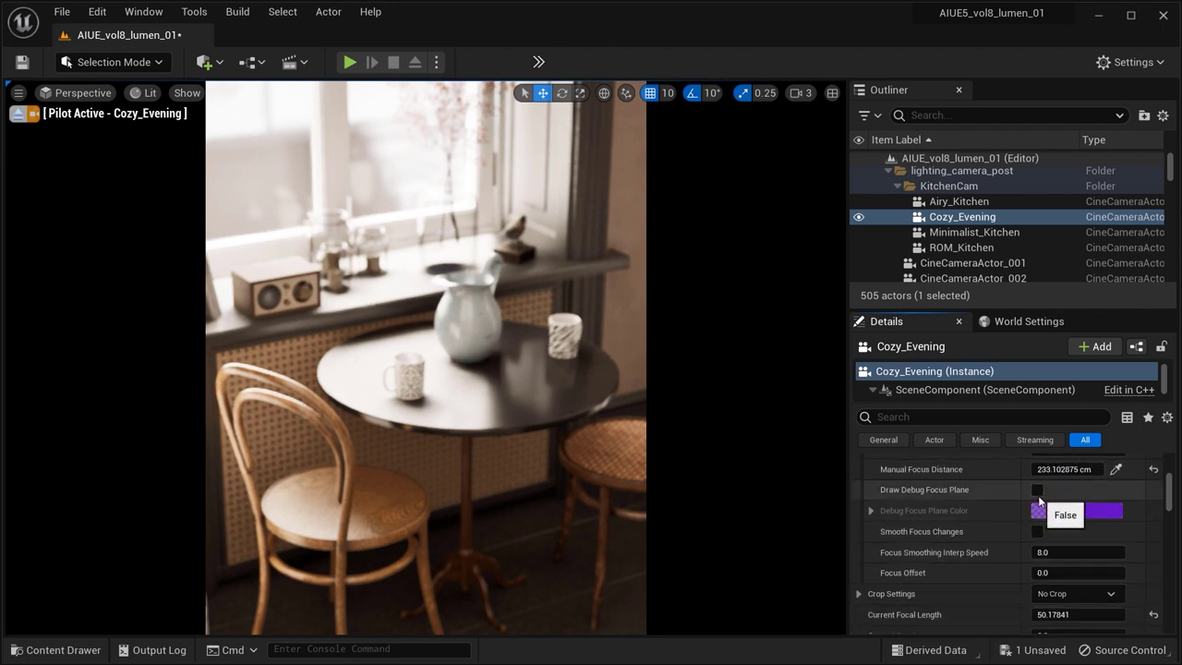
left_click_drag(1080, 469, 1141, 469)
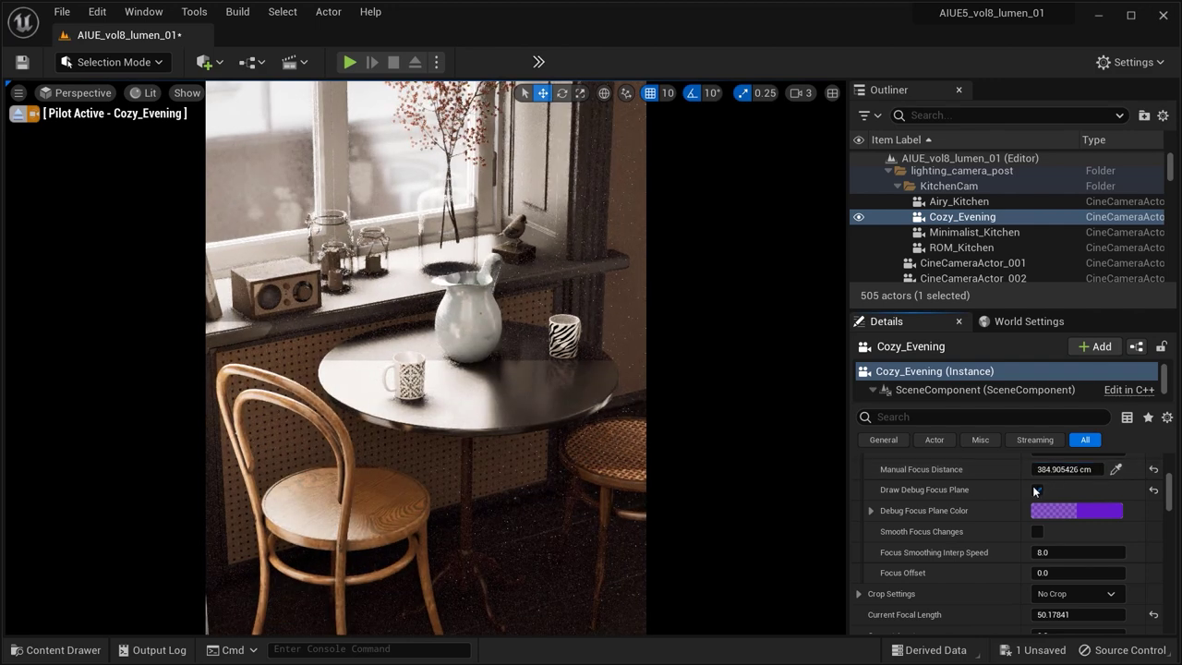
left_click(1034, 488)
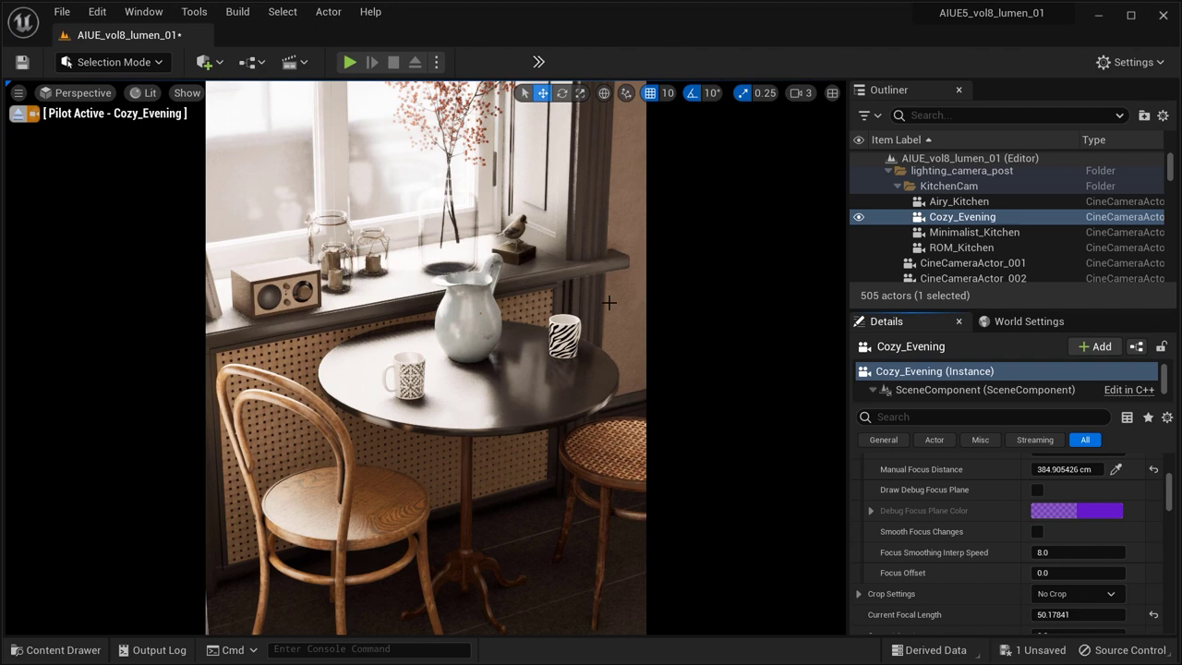
- Adjust the Cozy_Evening camera's framing slightly around the table, pitcher and windowsill
middle_click_drag(425, 357, 457, 348)
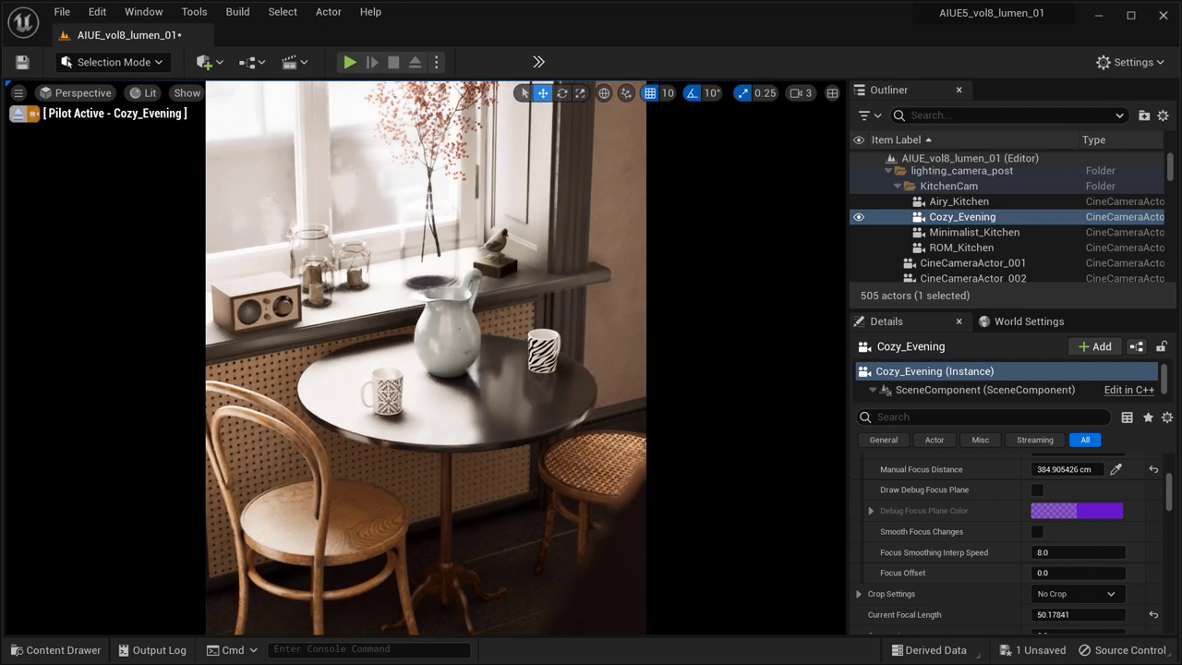
right_click_drag(240, 394, 241, 390)
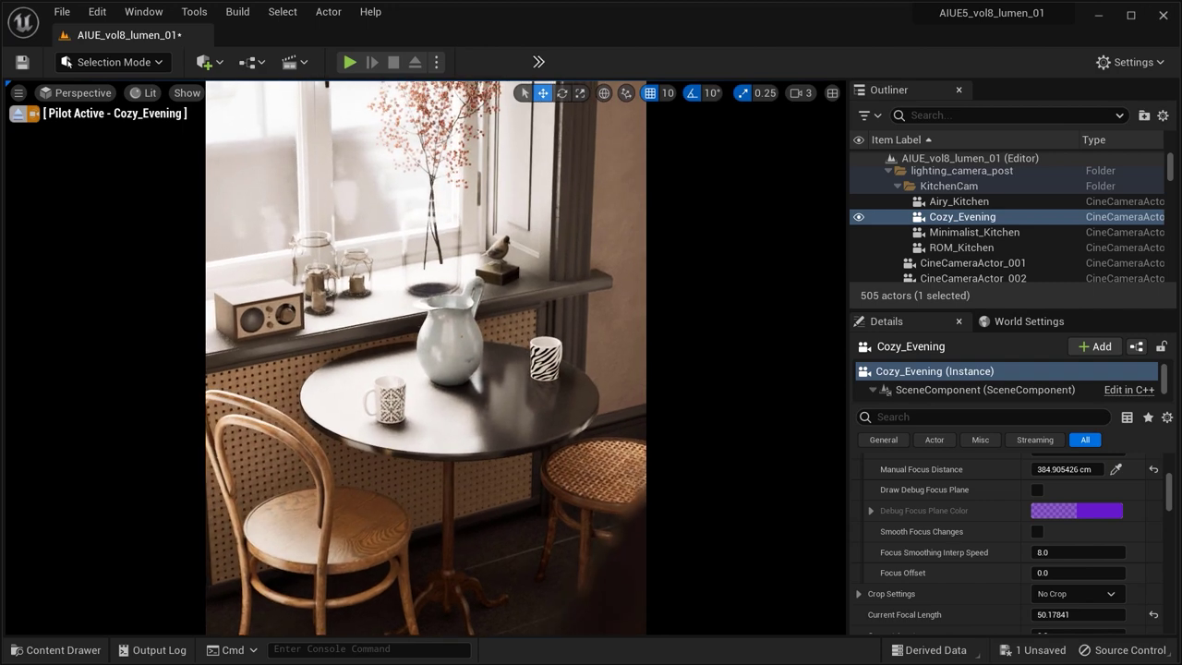
middle_click_drag(426, 358, 413, 350)
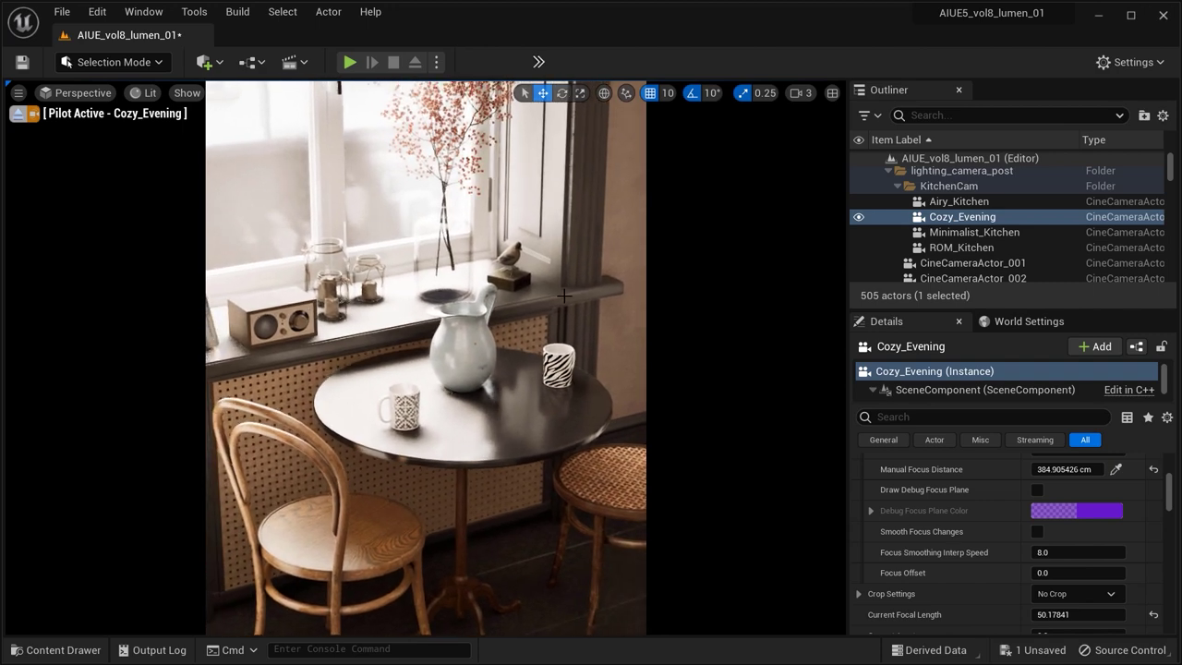
- Pilot the ROM_Kitchen camera and set its ISO to 800
left_click(960, 248)
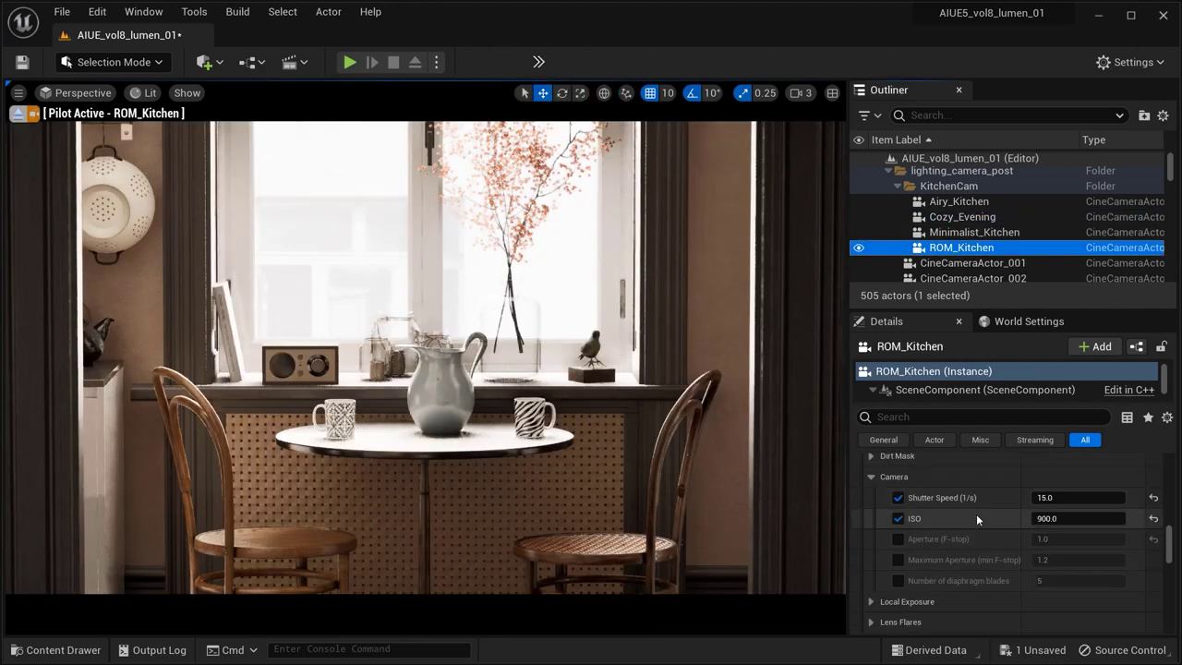
scroll(976, 522, "up", 2)
scroll(976, 560, "down", 1)
left_click(1047, 529)
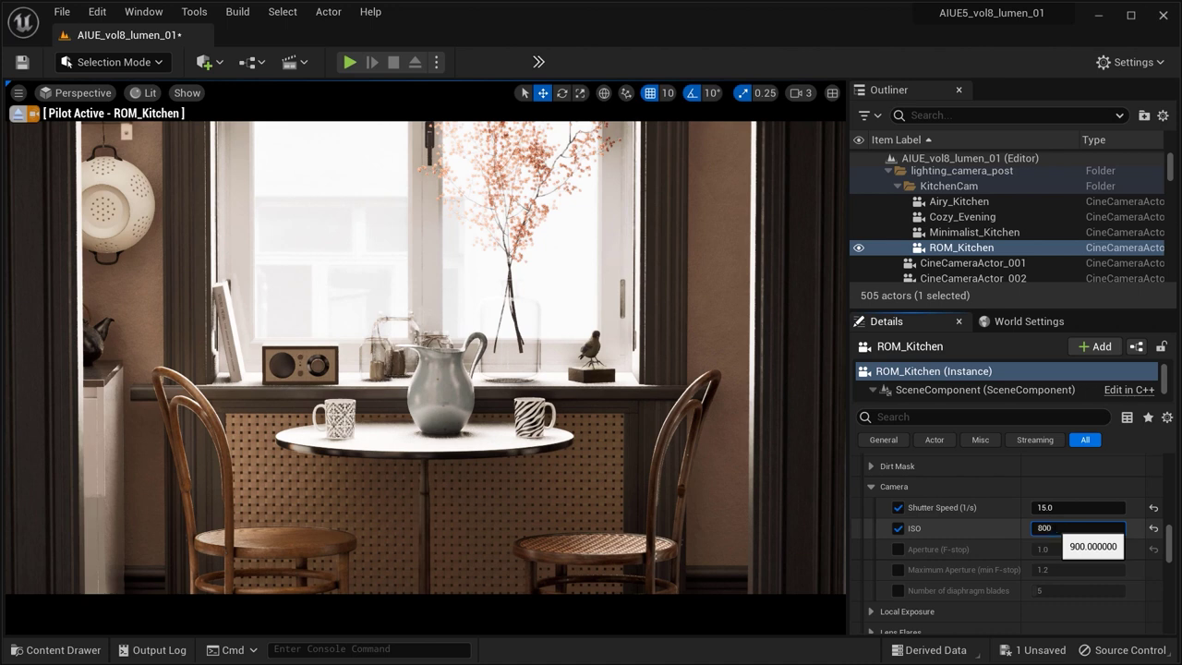
key("Return")
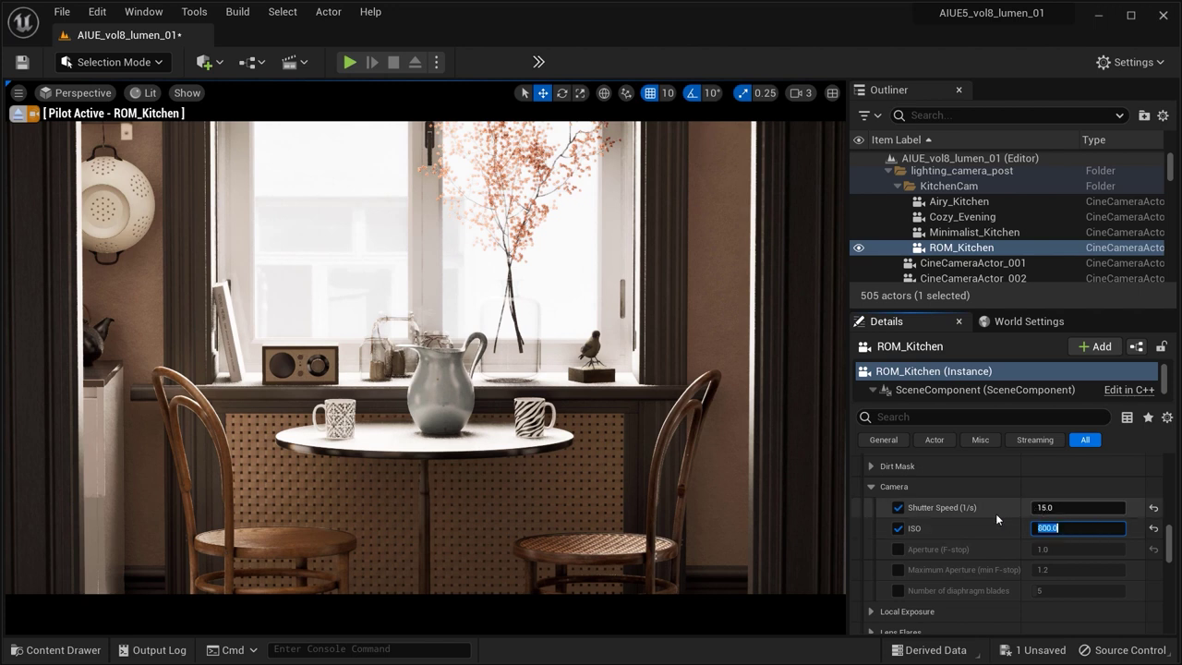
- Try a current aperture of 5.6 on the ROM_Kitchen camera and set it back to 8
scroll(1006, 545, "up", 8)
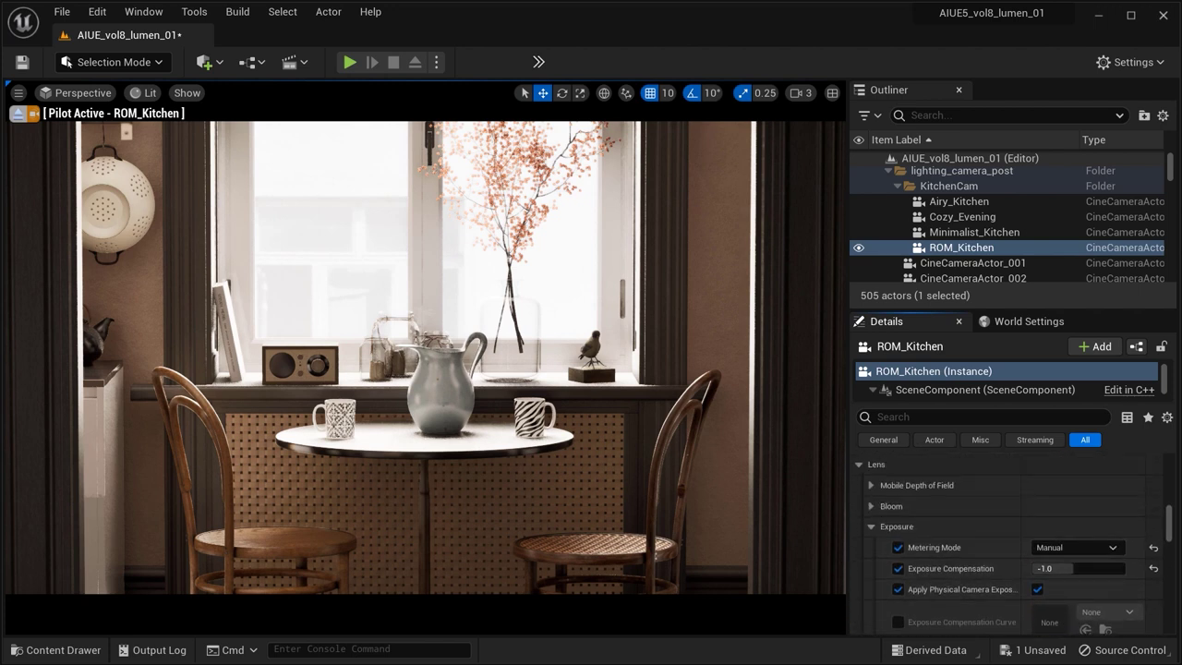
scroll(1006, 545, "up", 8)
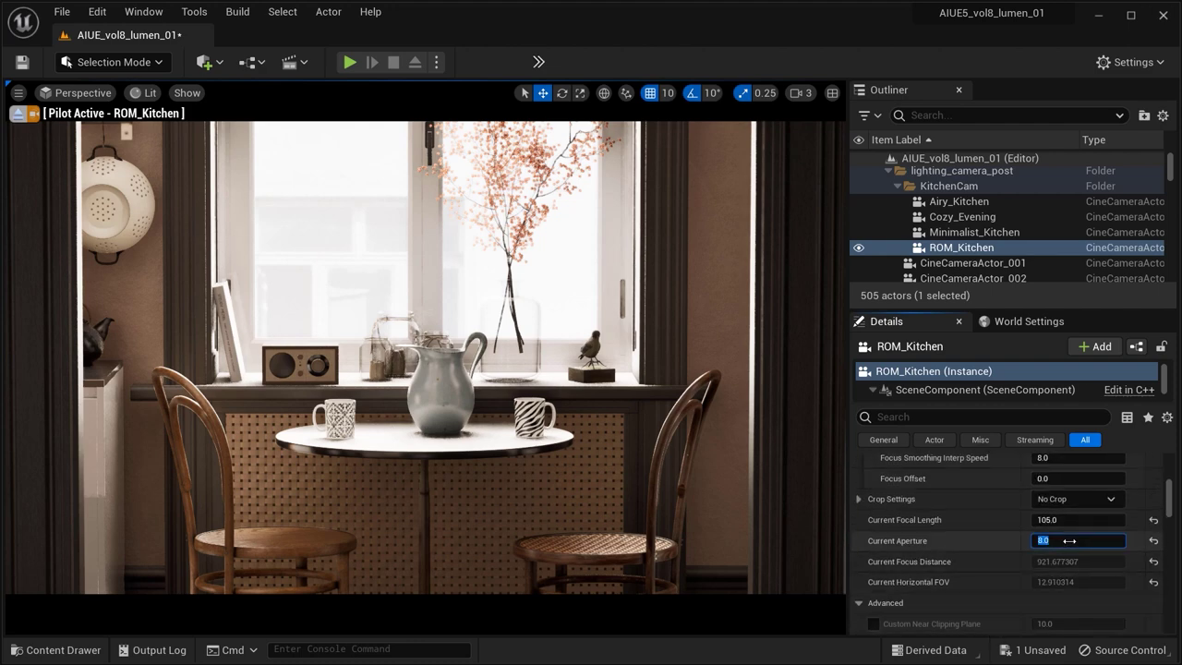
type(".6")
key("Return")
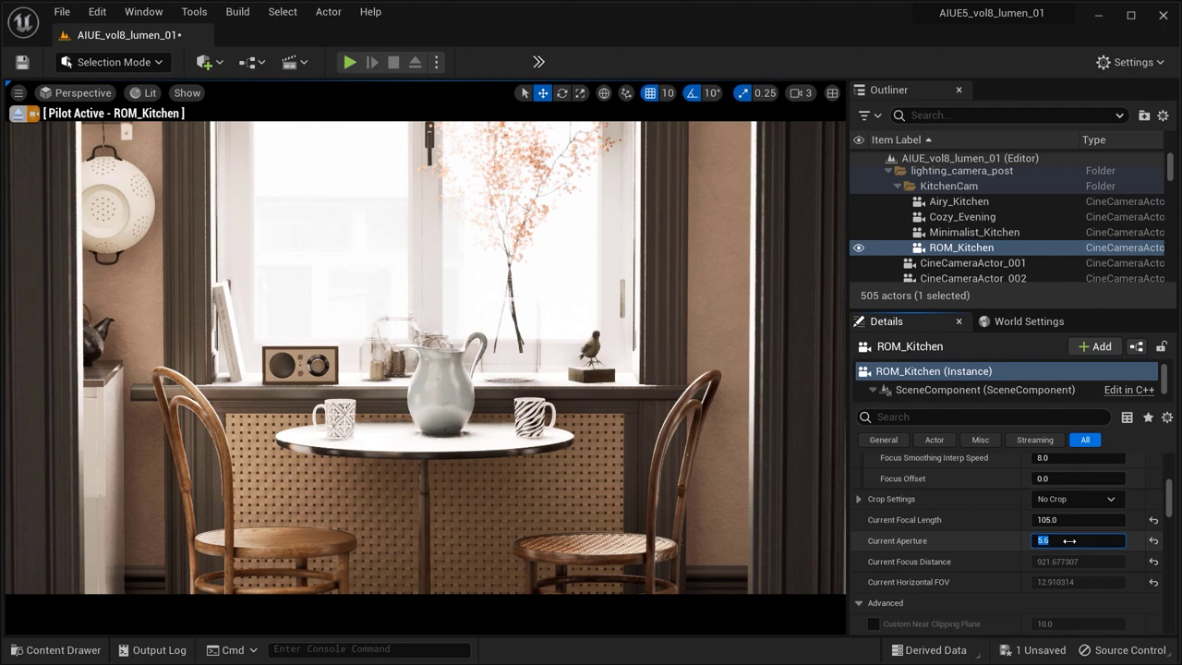
key("Return")
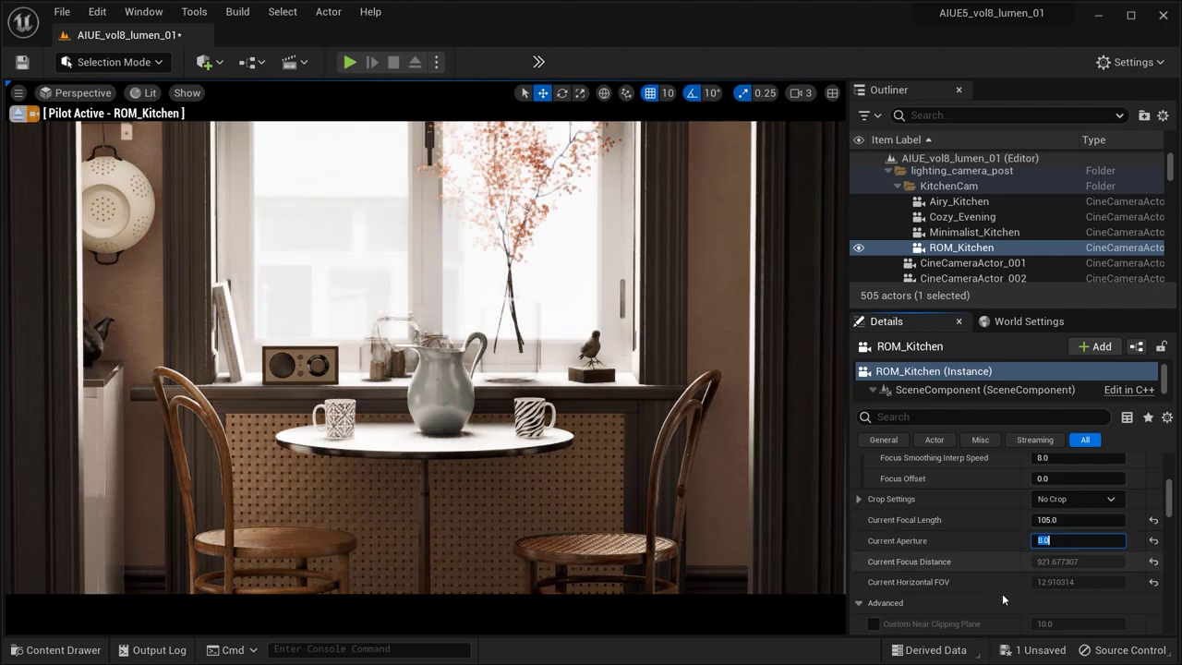
- Set the ROM_Kitchen camera's ISO to 1200 and its shutter speed to 30
scroll(1002, 593, "down", 10)
scroll(1012, 543, "down", 1)
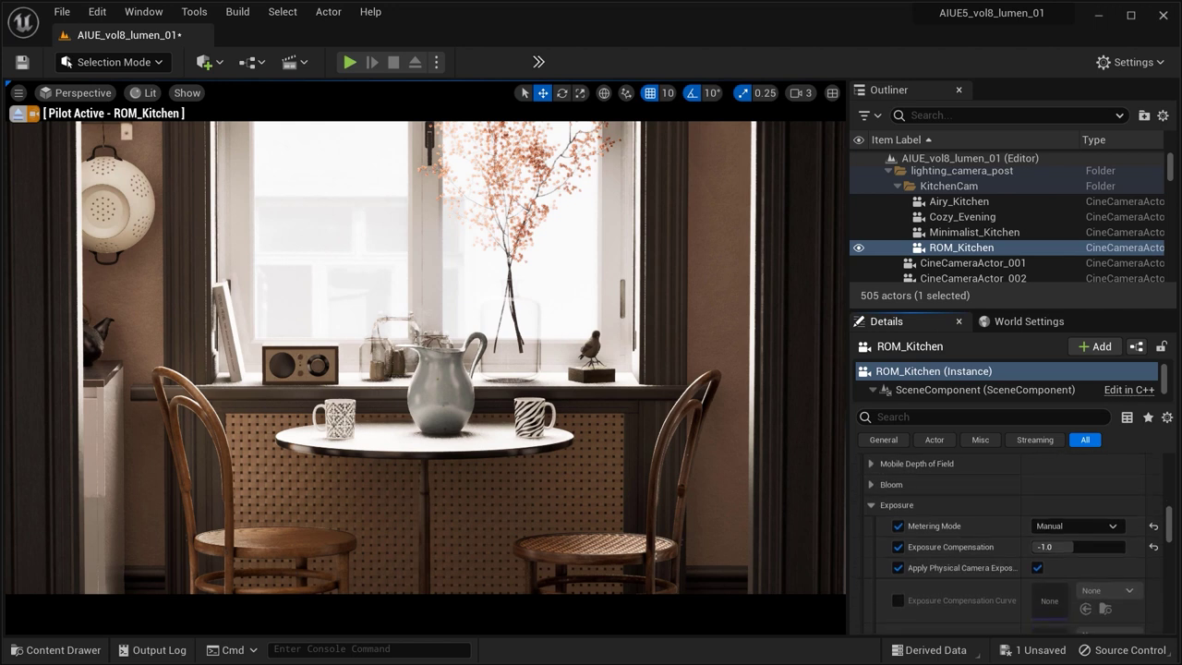
scroll(1003, 501, "down", 8)
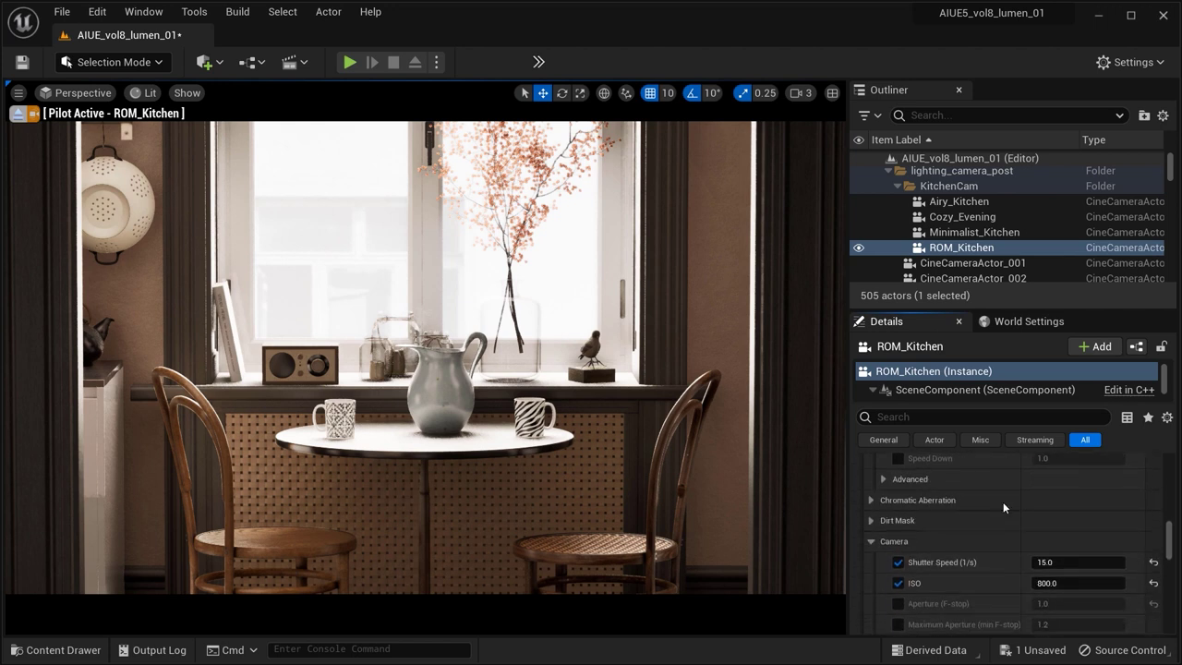
left_click(1067, 582)
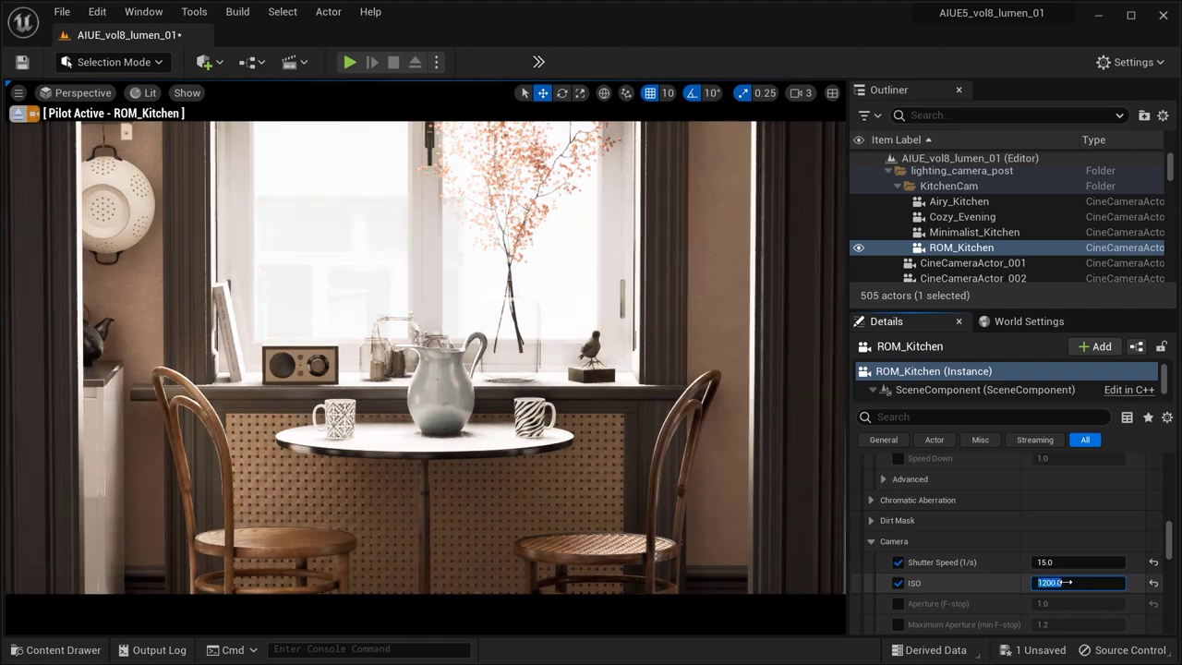
left_click(1057, 563)
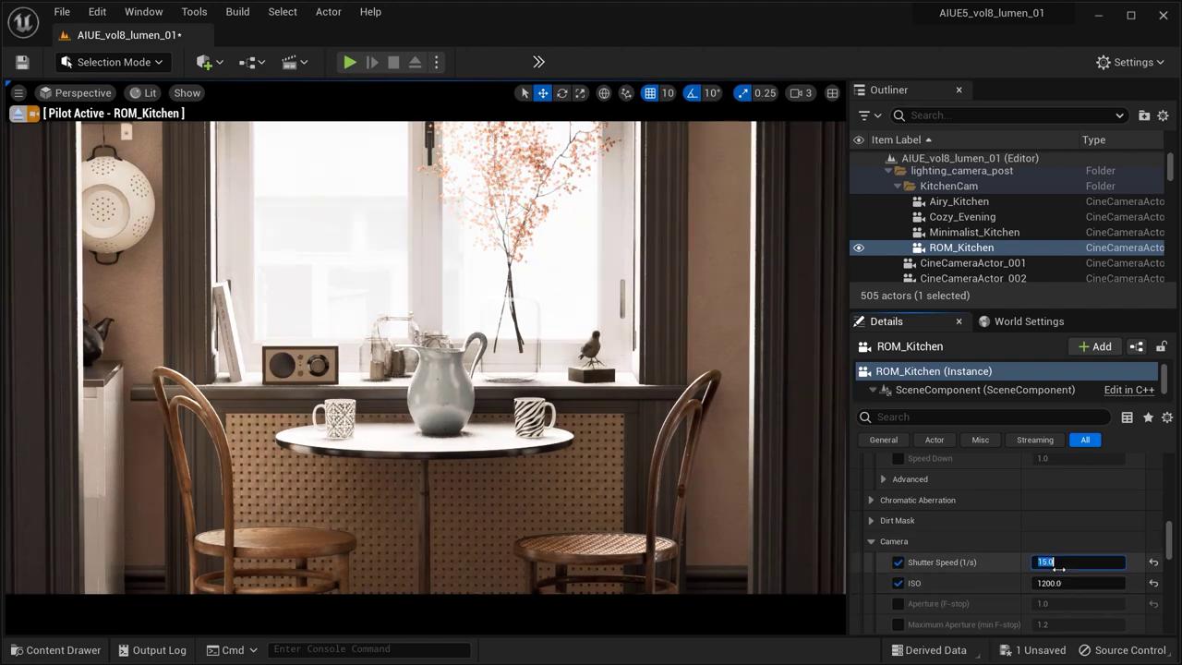
type("30")
key("Return")
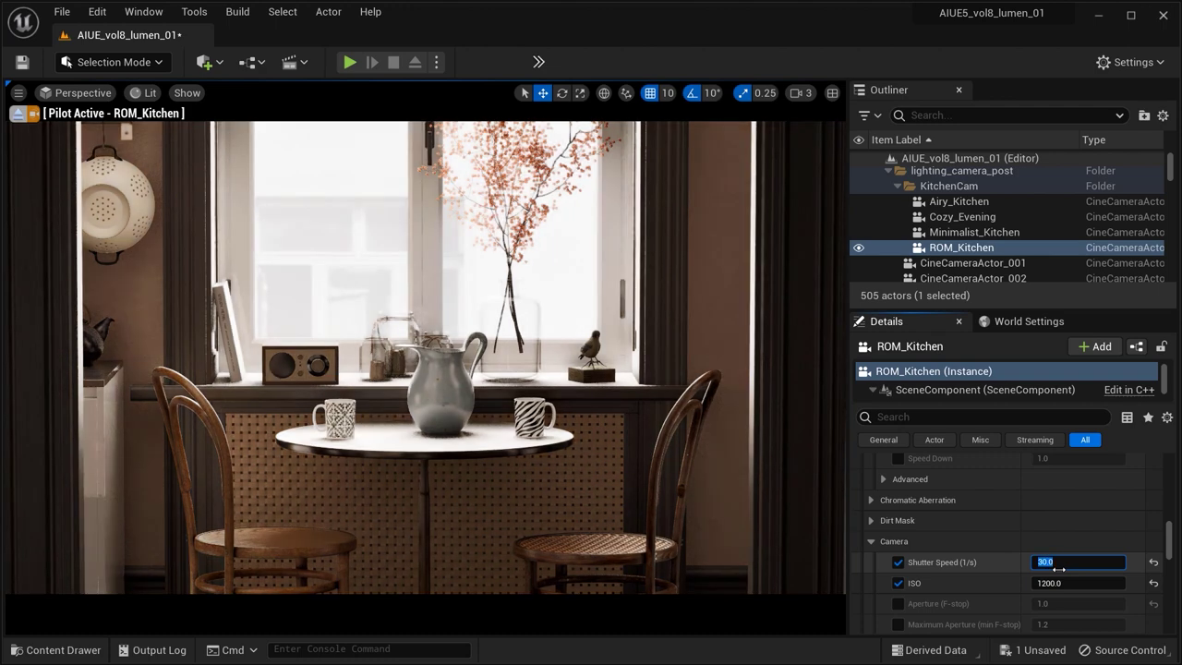
- Shift the ROM_Kitchen camera's framing slightly around the table and window, undoing the accidental jump out of the room
middle_click_drag(373, 318, 340, 309)
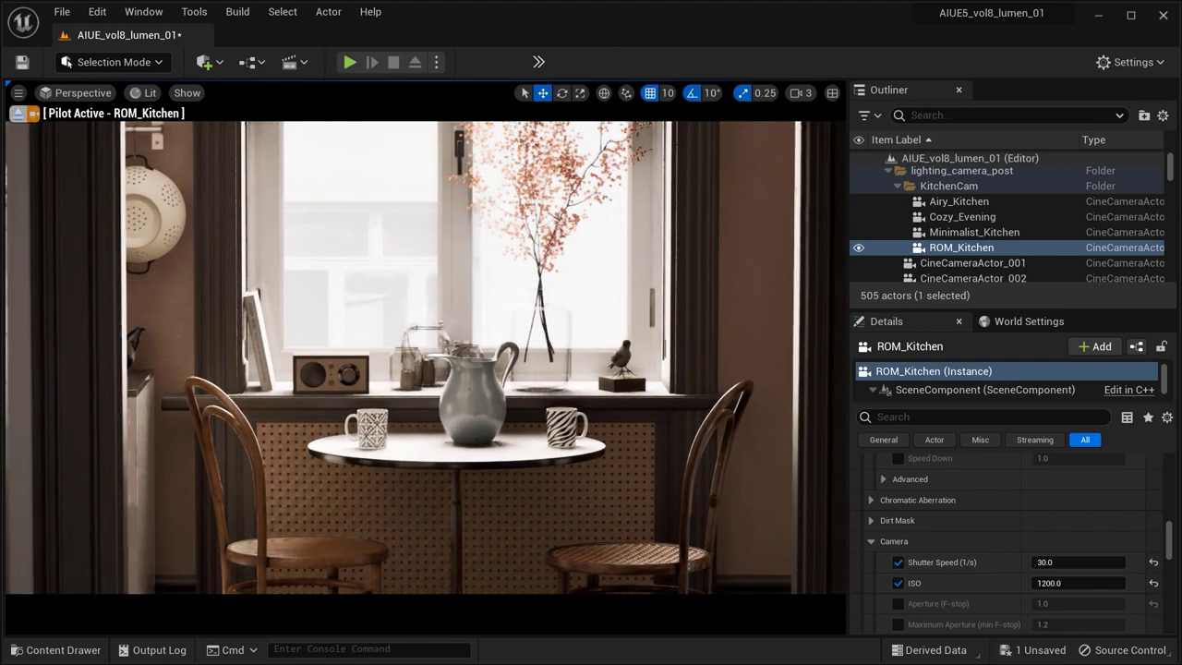
scroll(425, 357, "down", 3)
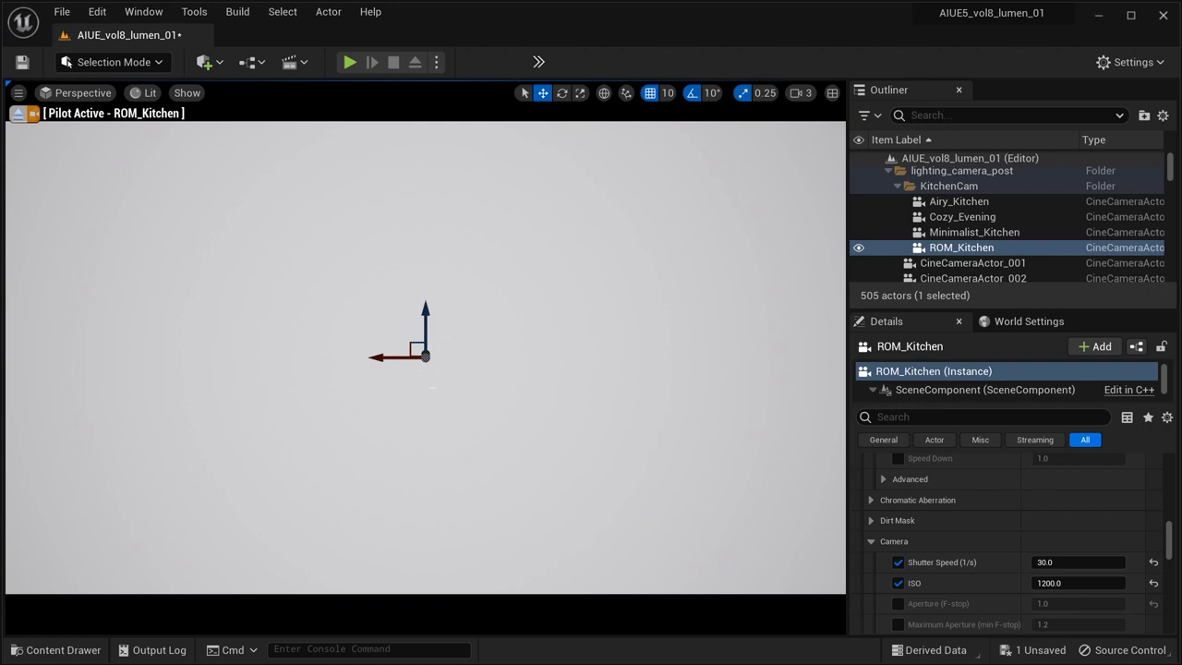
key("ctrl+z")
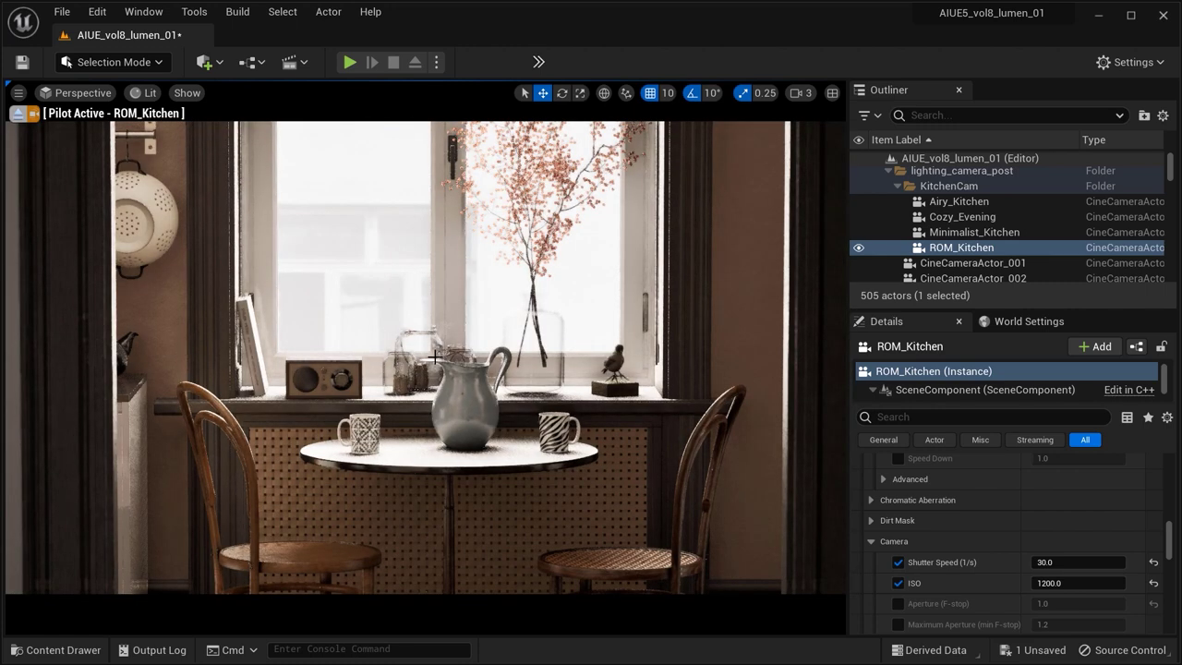
middle_click_drag(424, 356, 417, 345)
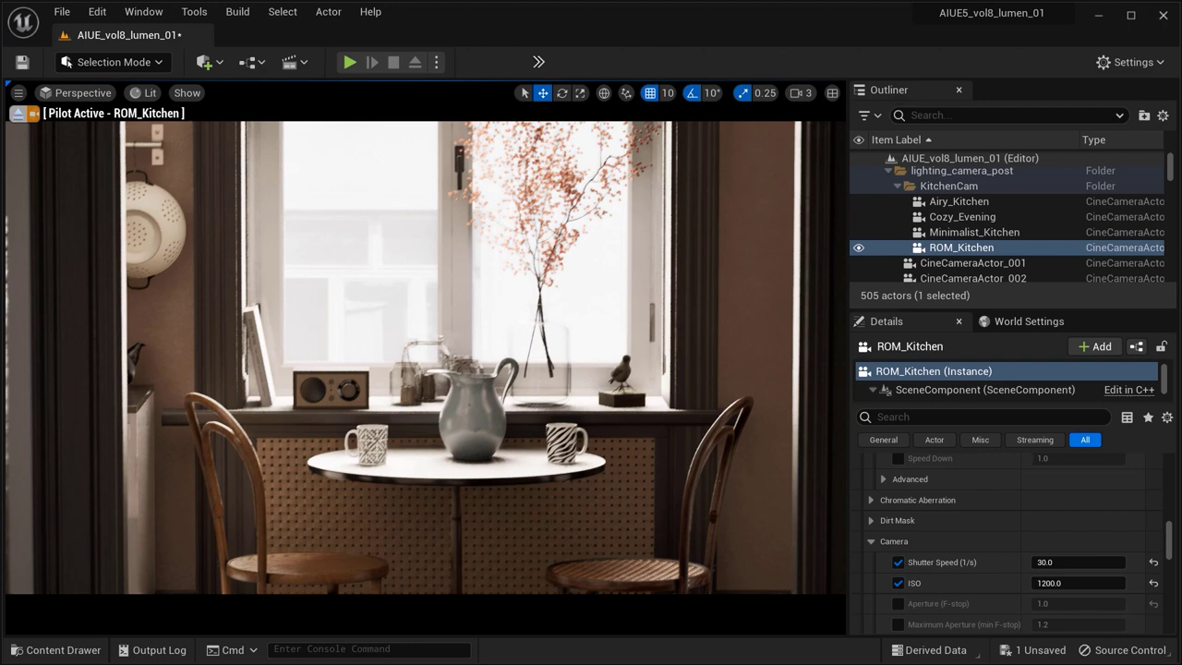
- Start piloting the Minimalist_Kitchen camera
right_click(966, 233)
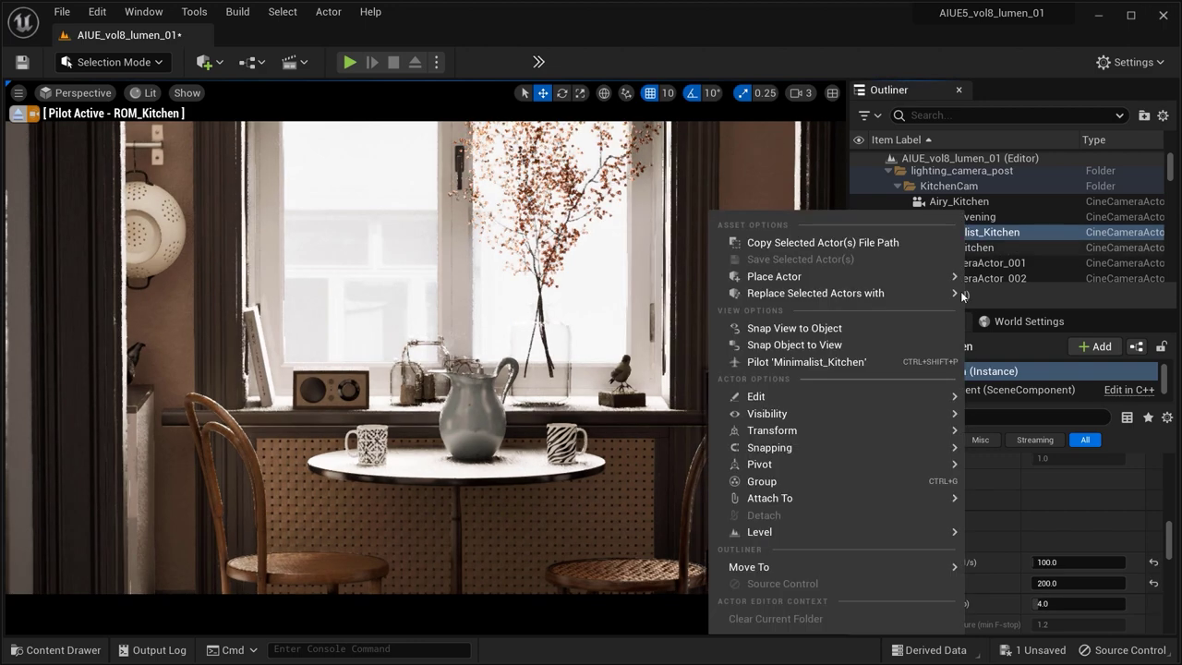